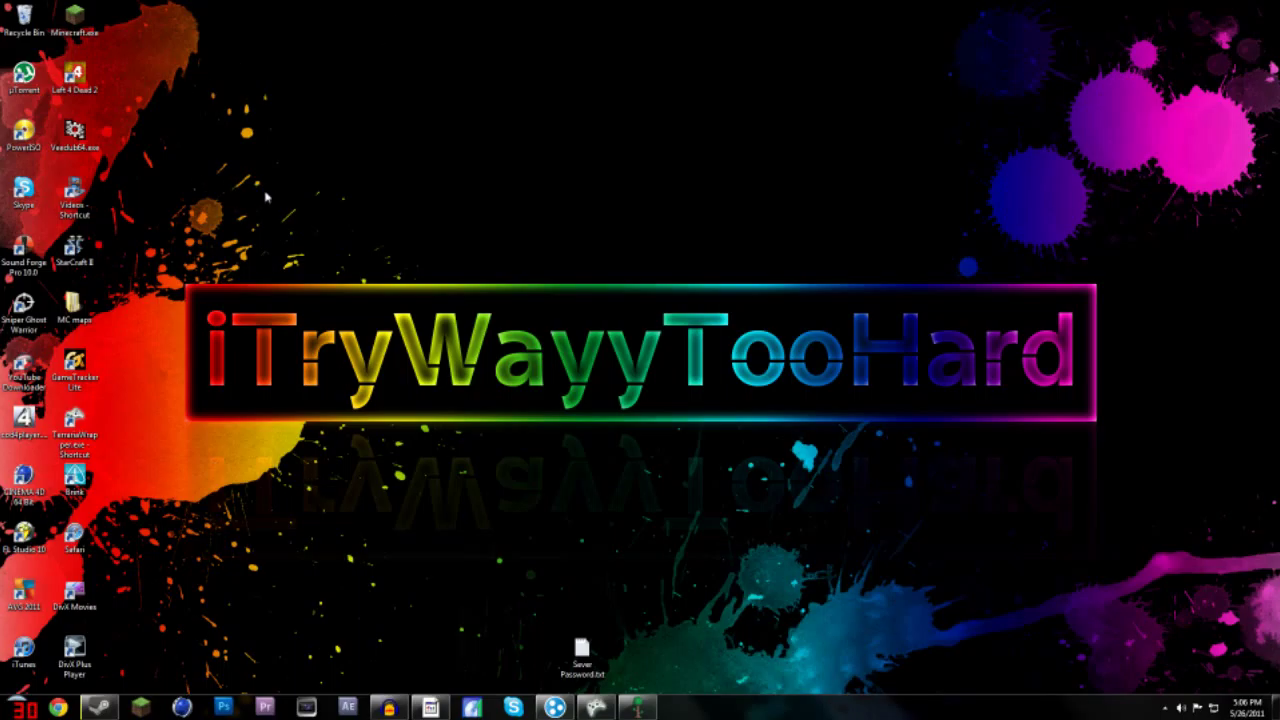
- Bring up Hamachi, dismiss its chat window, and centre the Hamachi window on screen
click(553, 707)
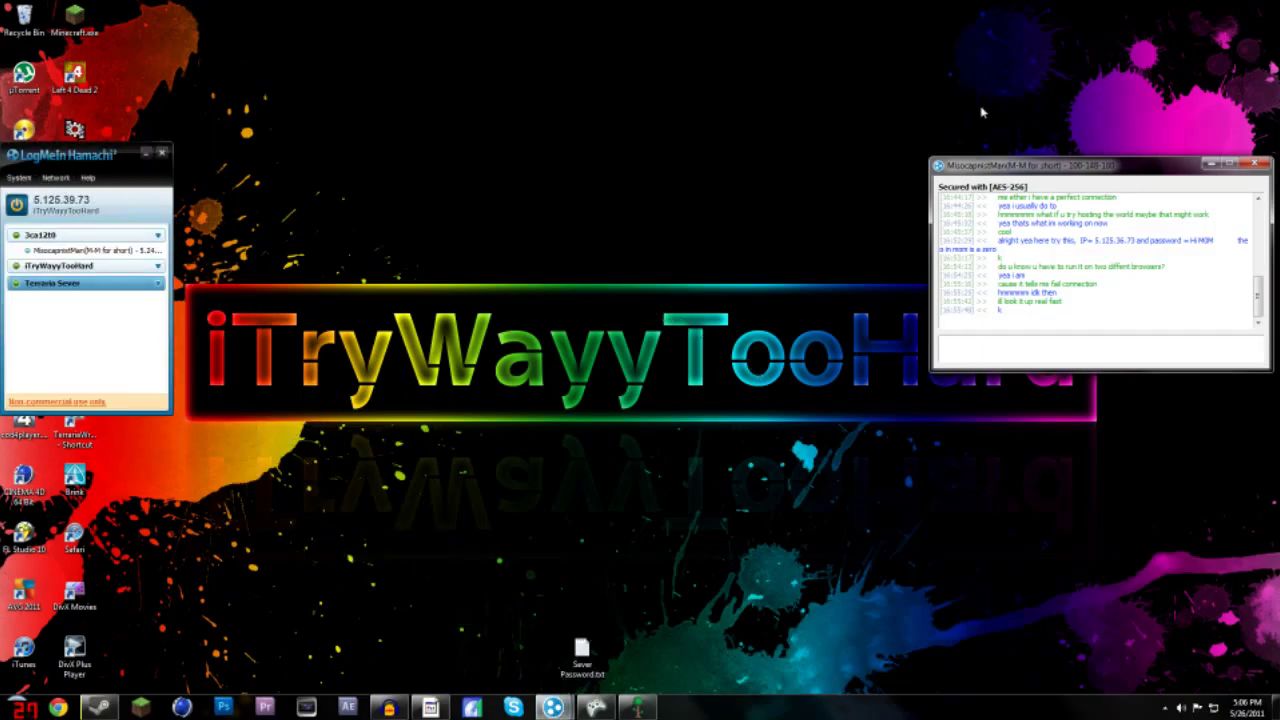
click(1211, 163)
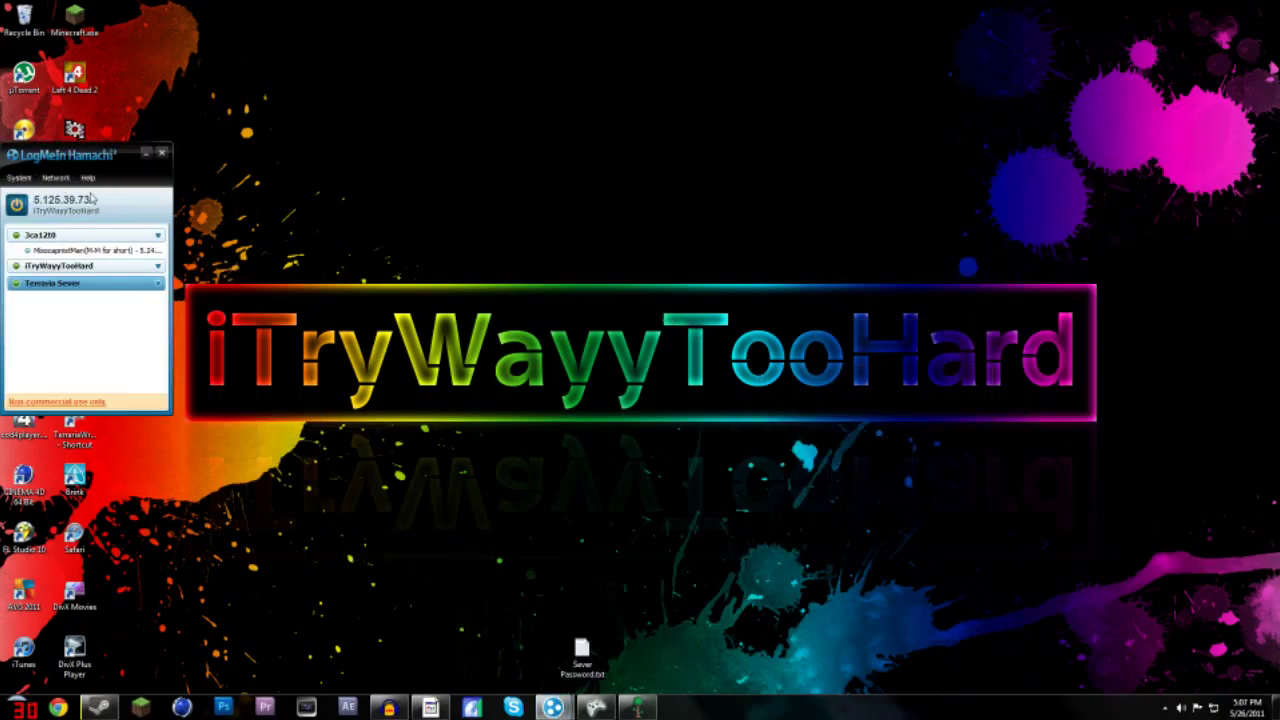
drag(124, 160, 671, 233)
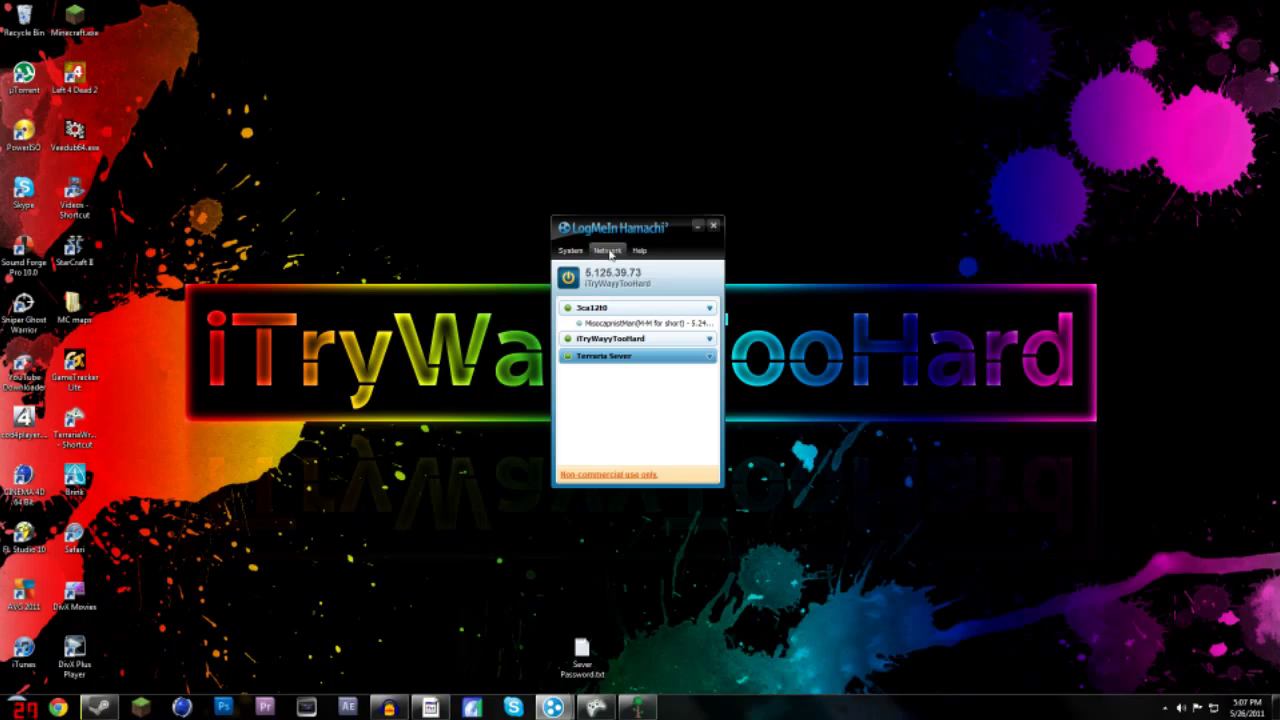
- Create the password-protected Hamachi network 'sever by me' and select it in the list
click(603, 251)
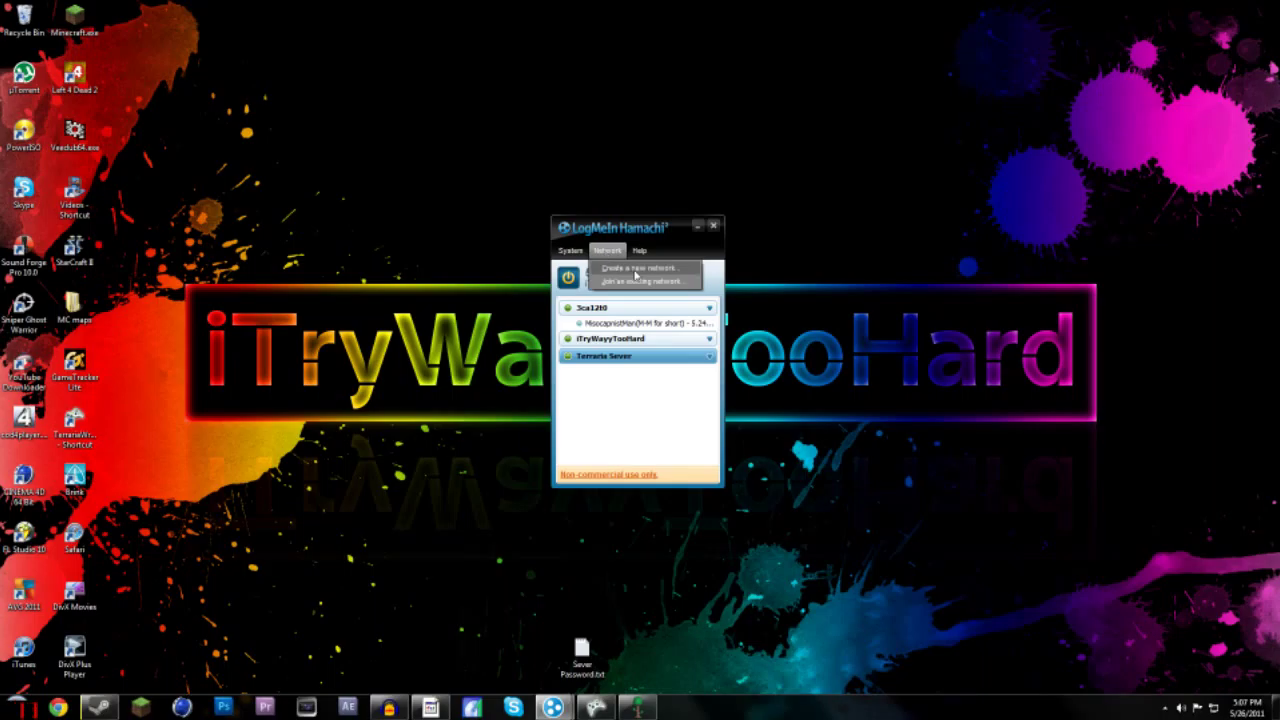
click(634, 270)
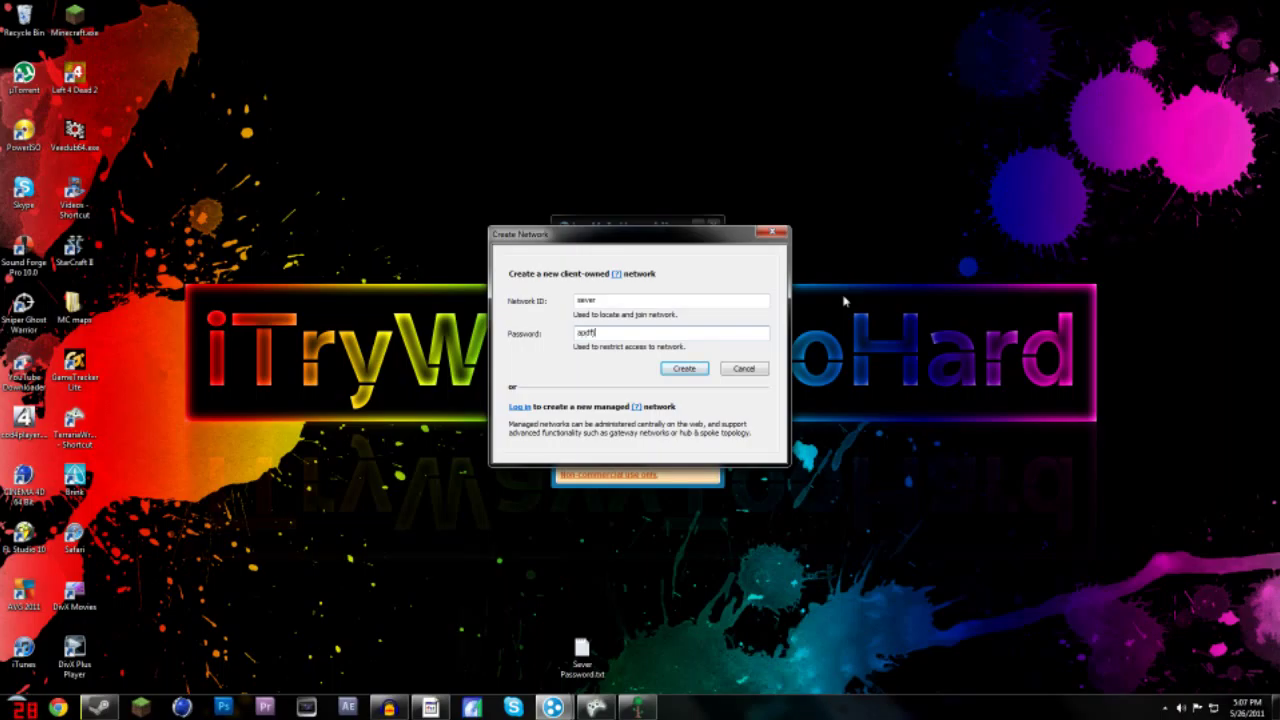
key(Return)
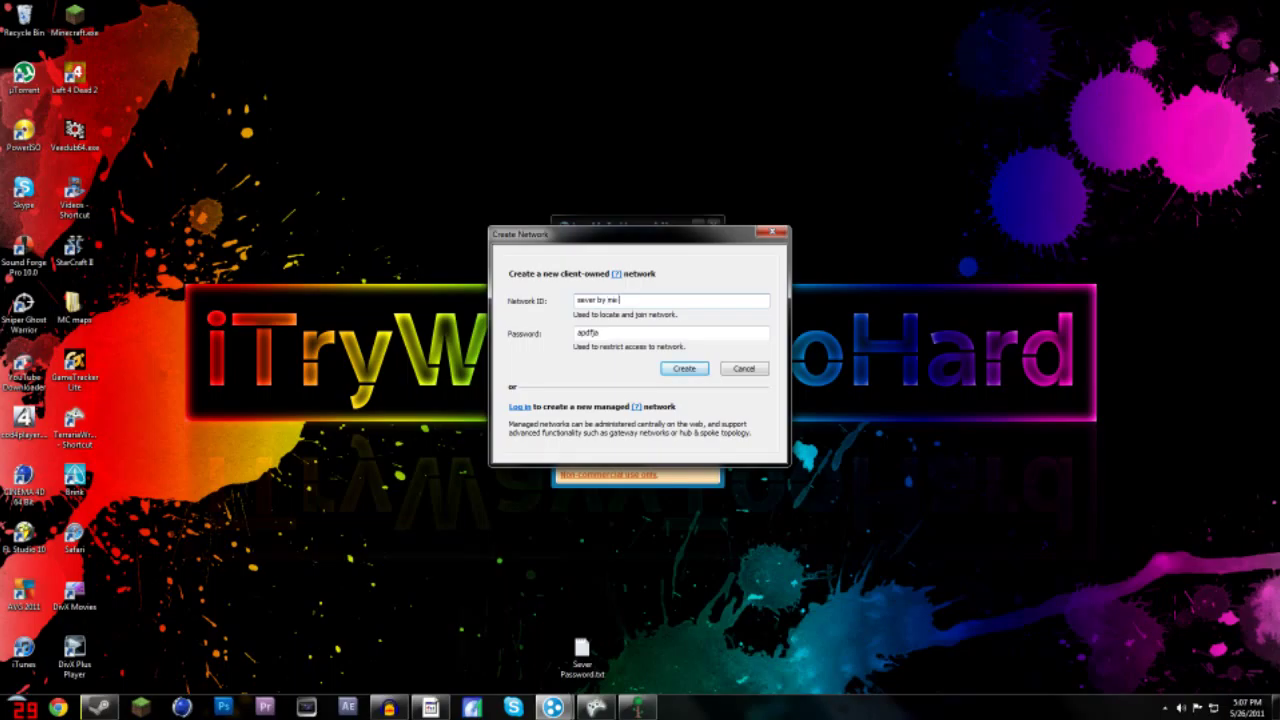
key(Return)
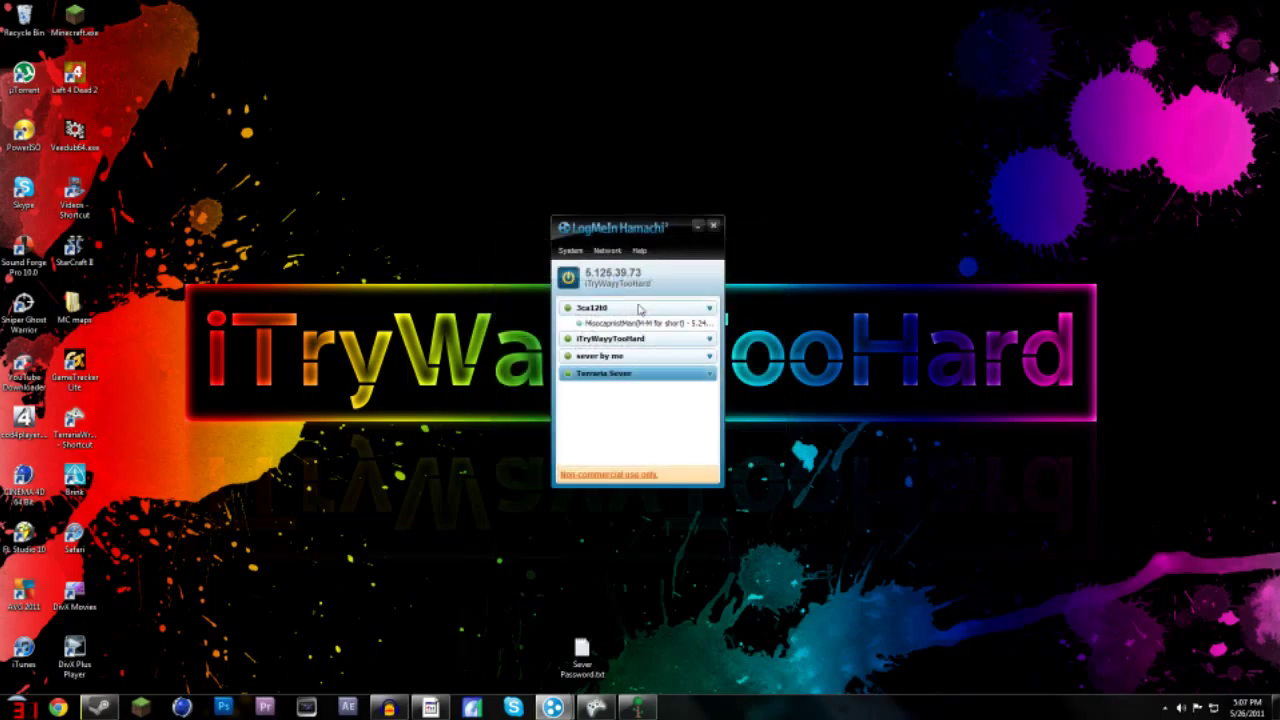
click(627, 358)
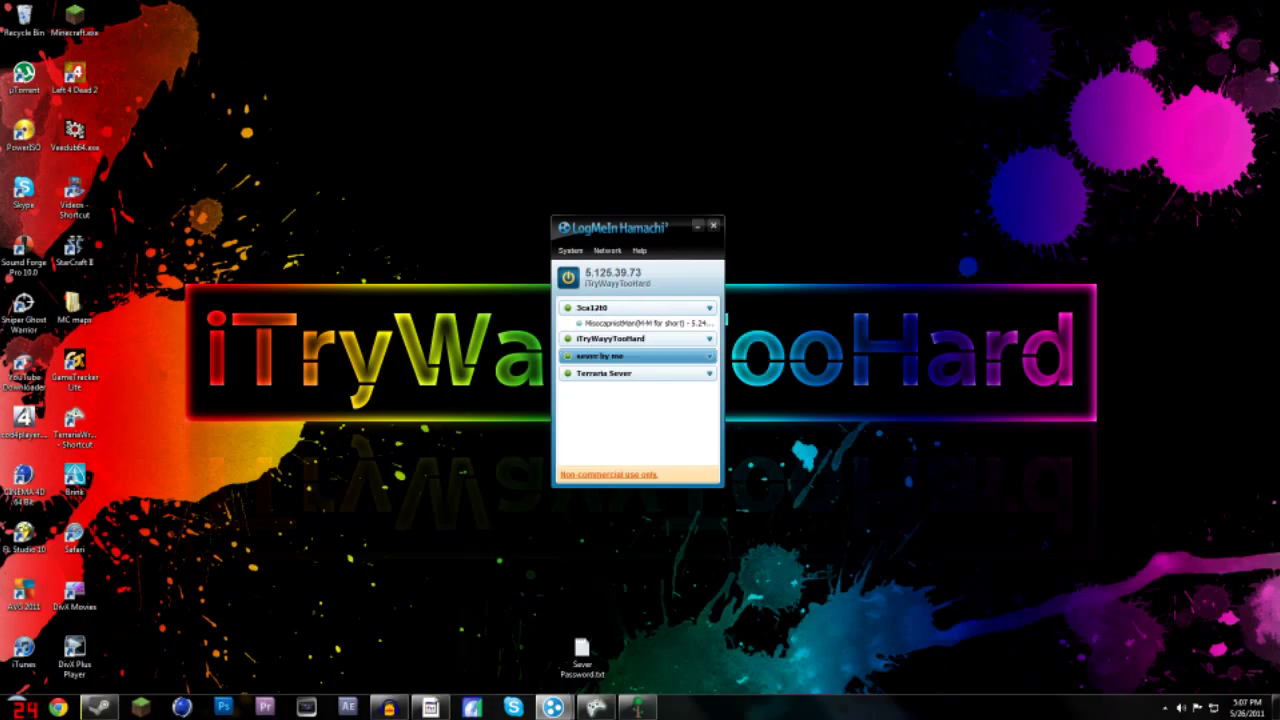
click(628, 710)
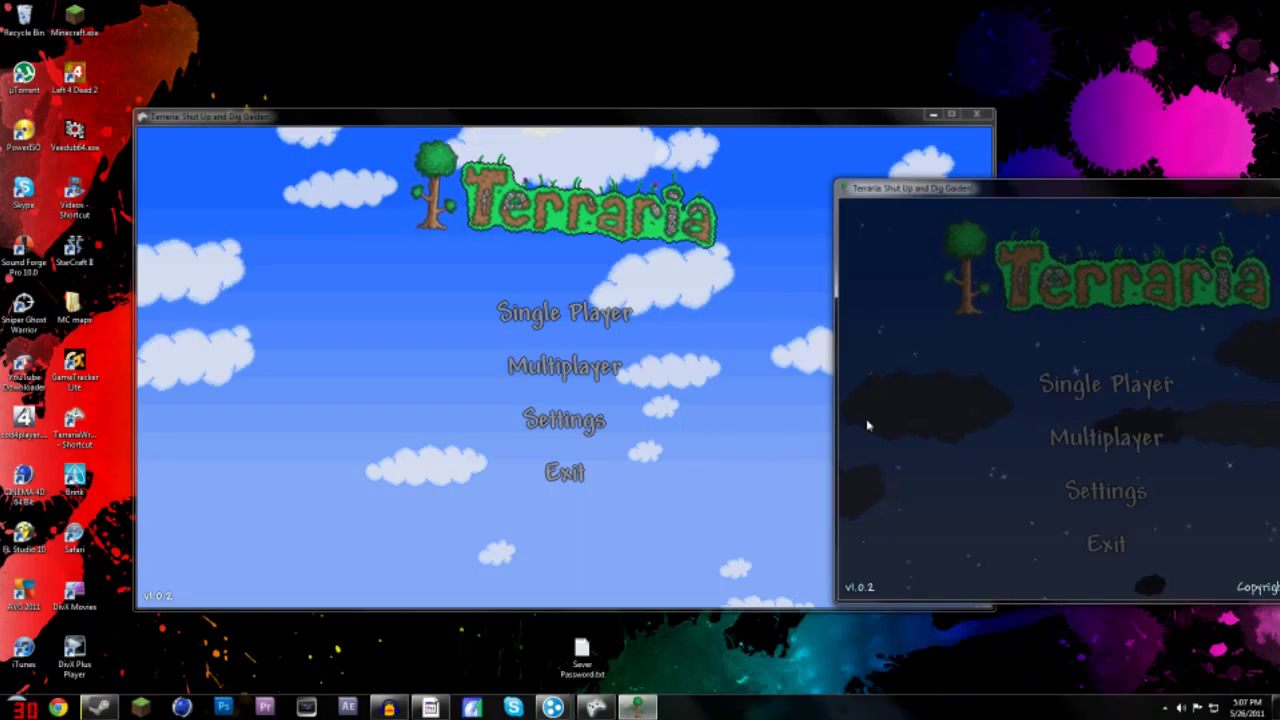
- Start a Multiplayer server for the world WHAT!!!! with a server password, running on port 7777
drag(942, 190, 791, 178)
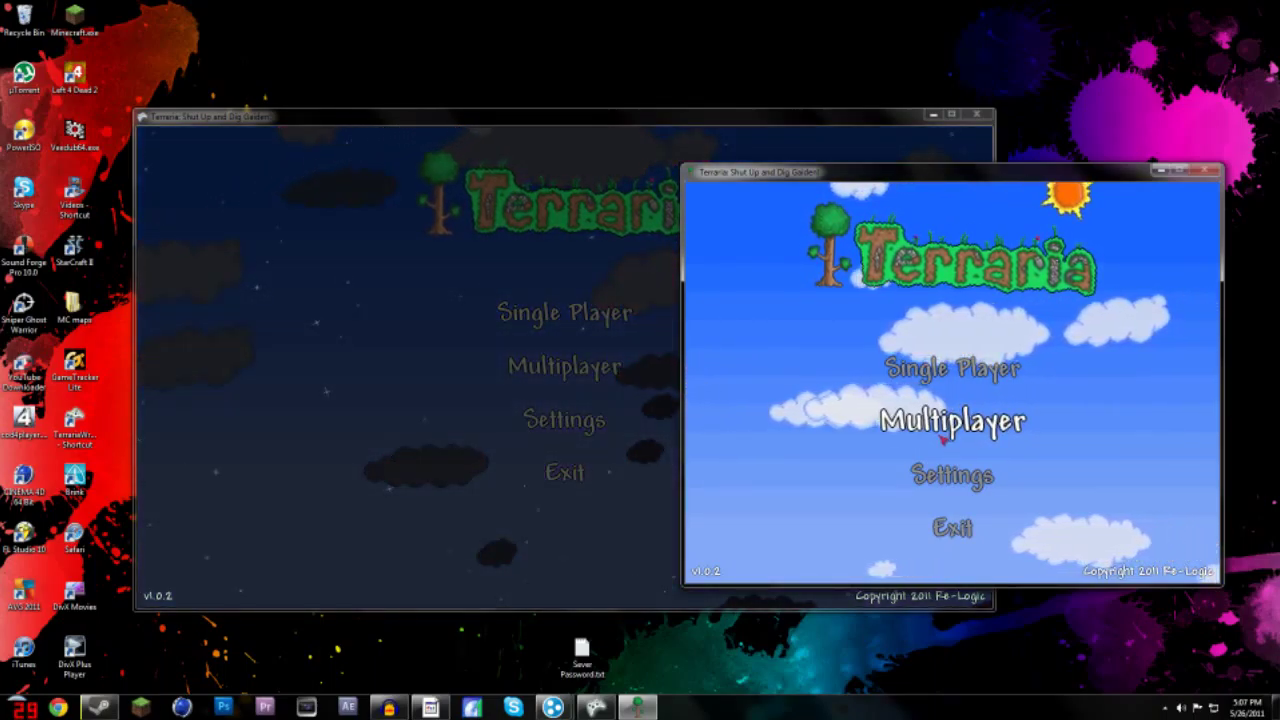
click(943, 439)
click(943, 439)
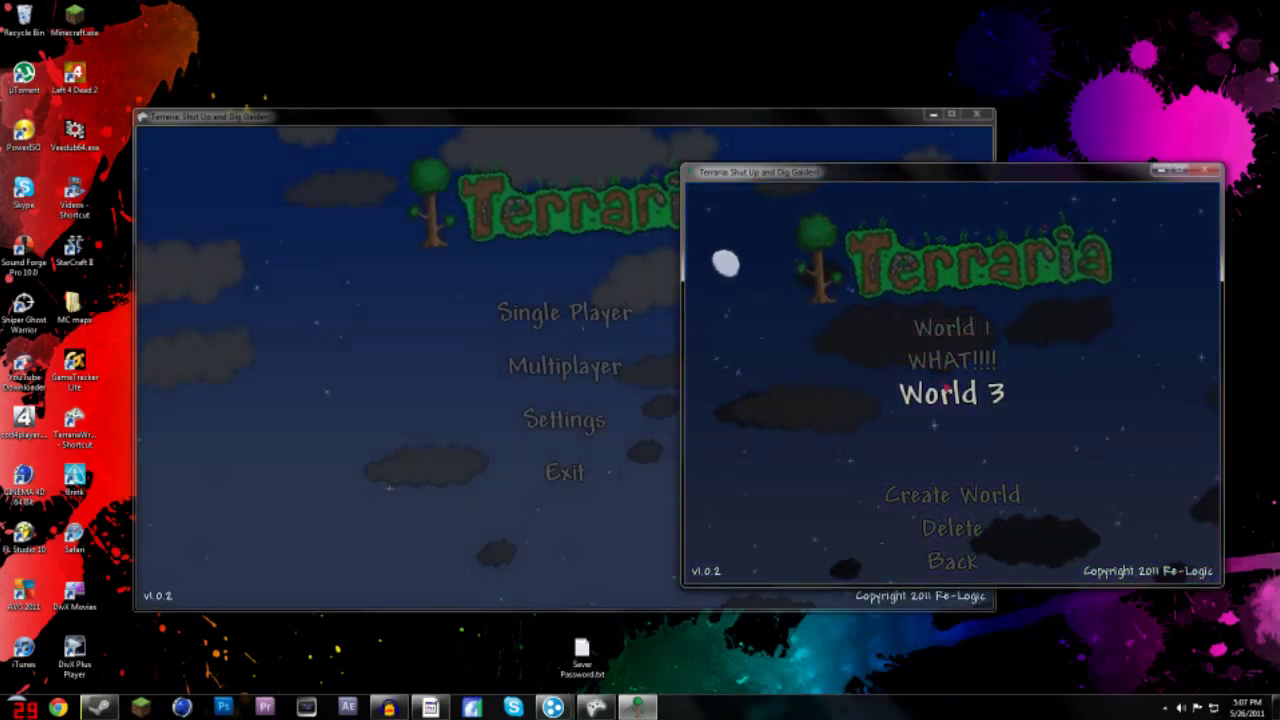
click(951, 360)
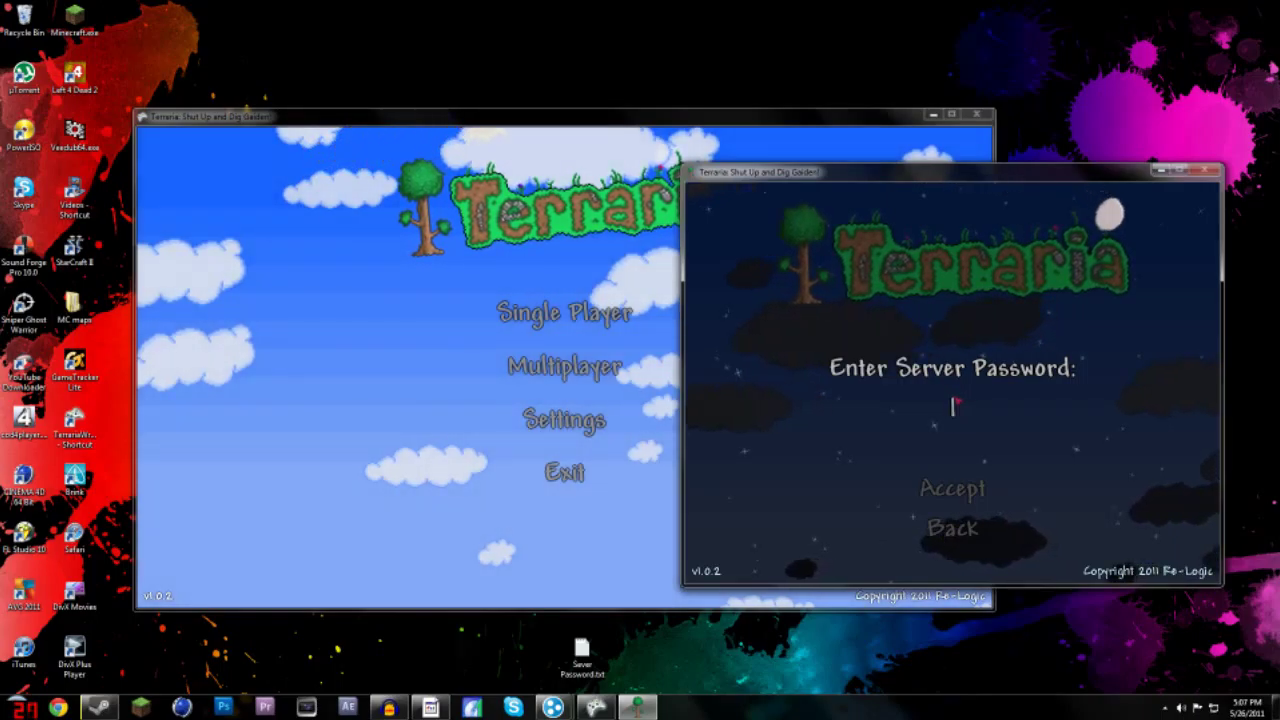
text(123456)
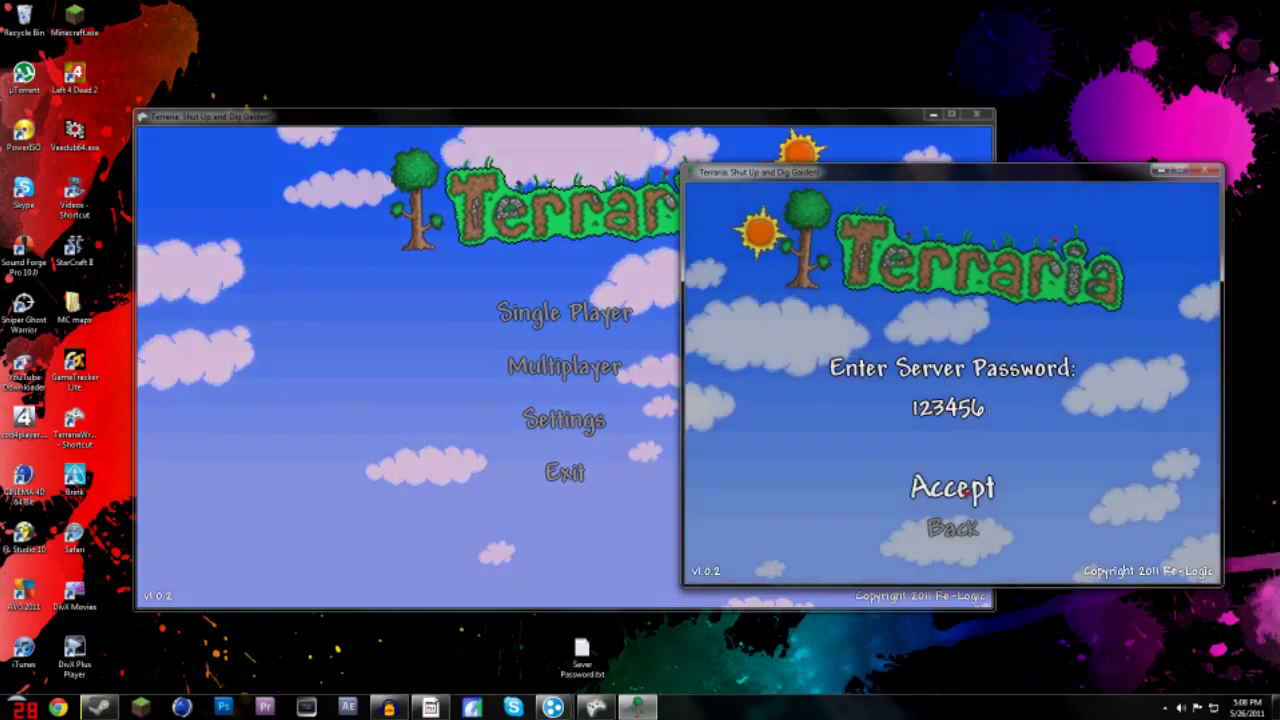
click(964, 492)
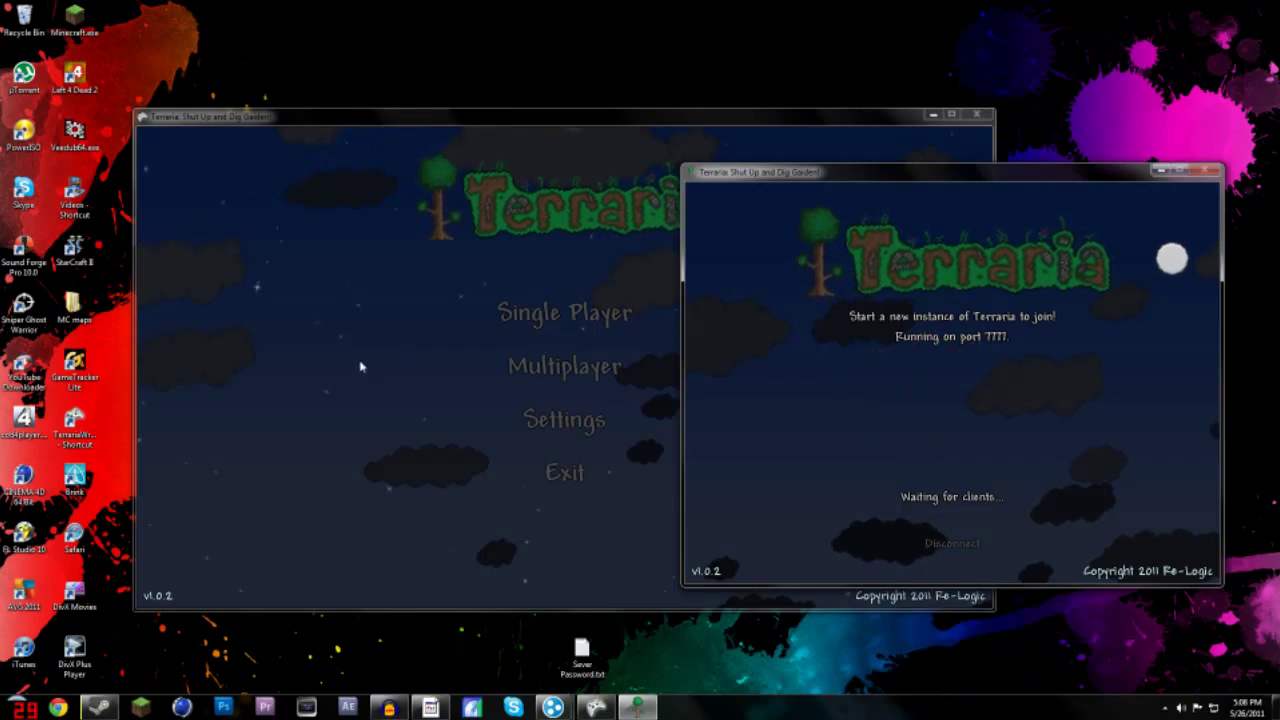
click(361, 367)
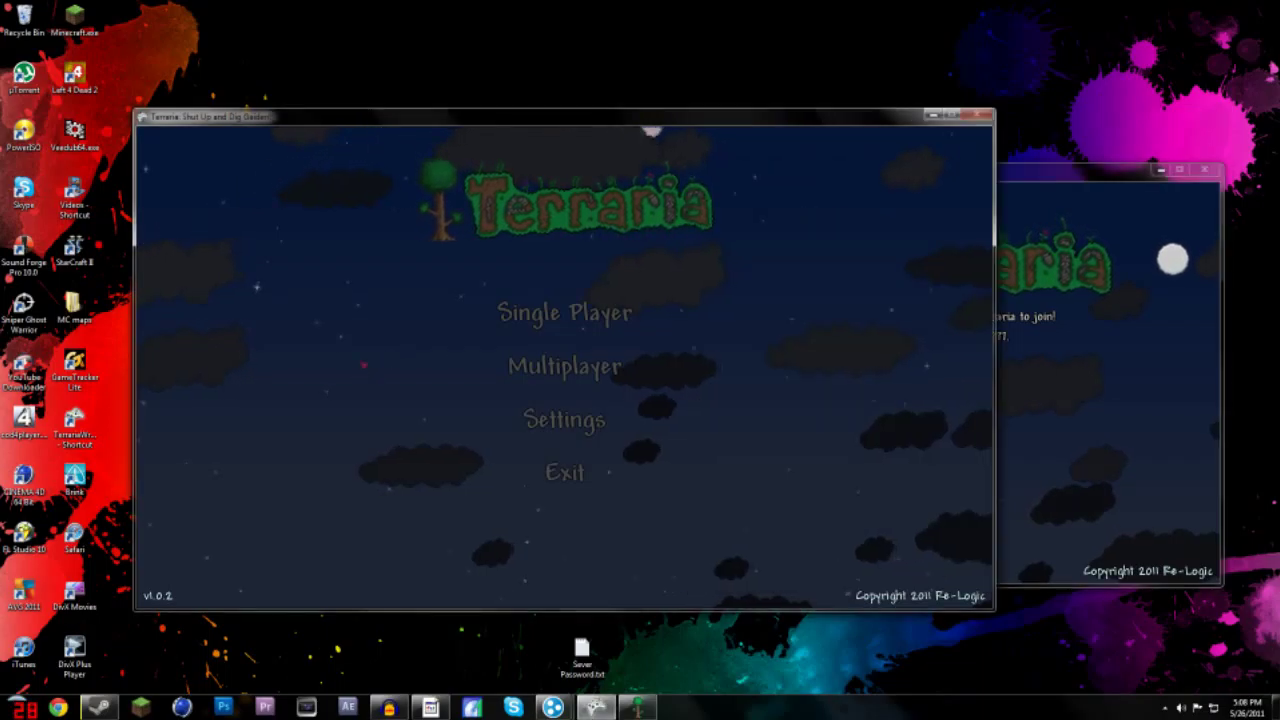
- Choose Multiplayer Join as iTryWayyTooHard II and check the host IP in Hamachi
click(578, 368)
click(578, 366)
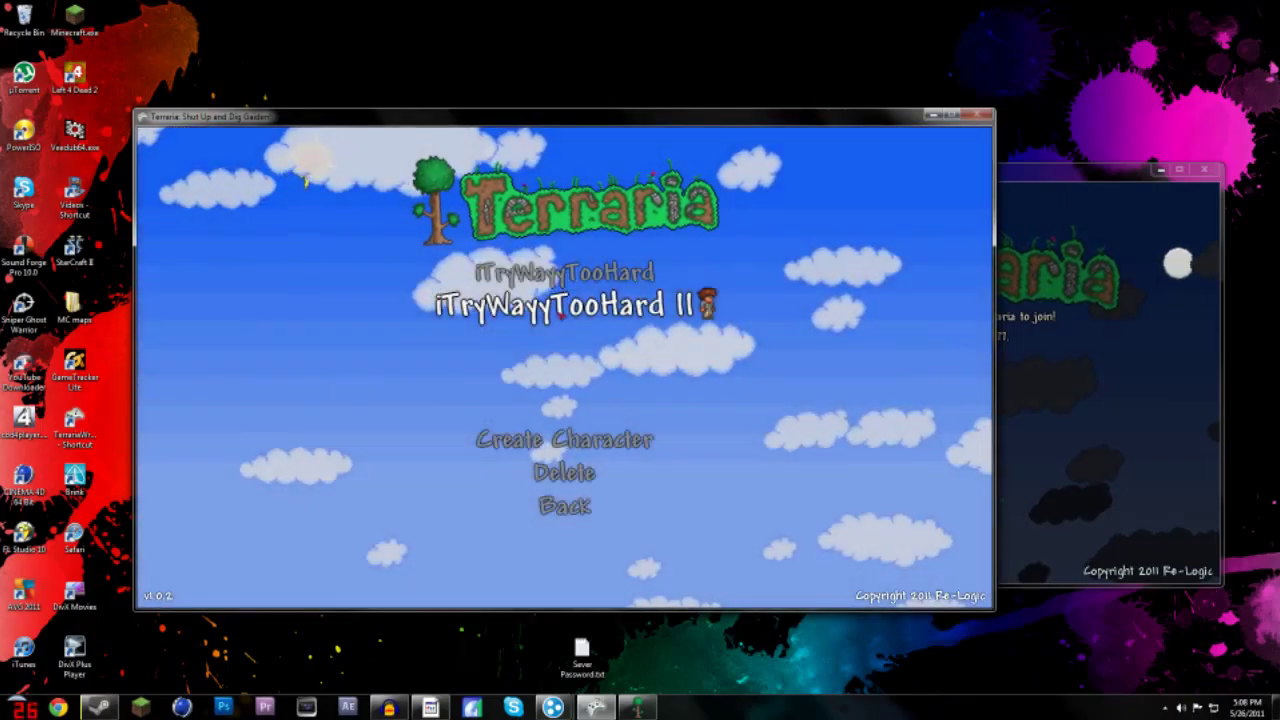
click(564, 317)
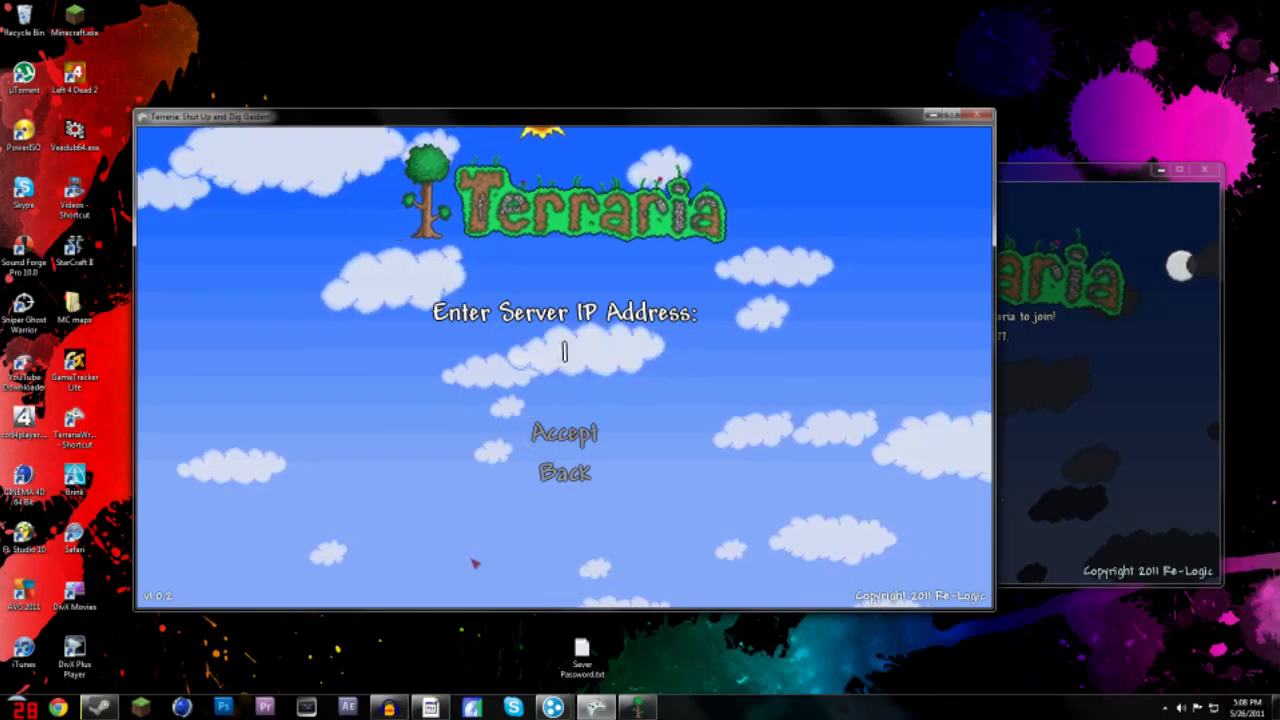
mouse_move(553, 708)
click(454, 629)
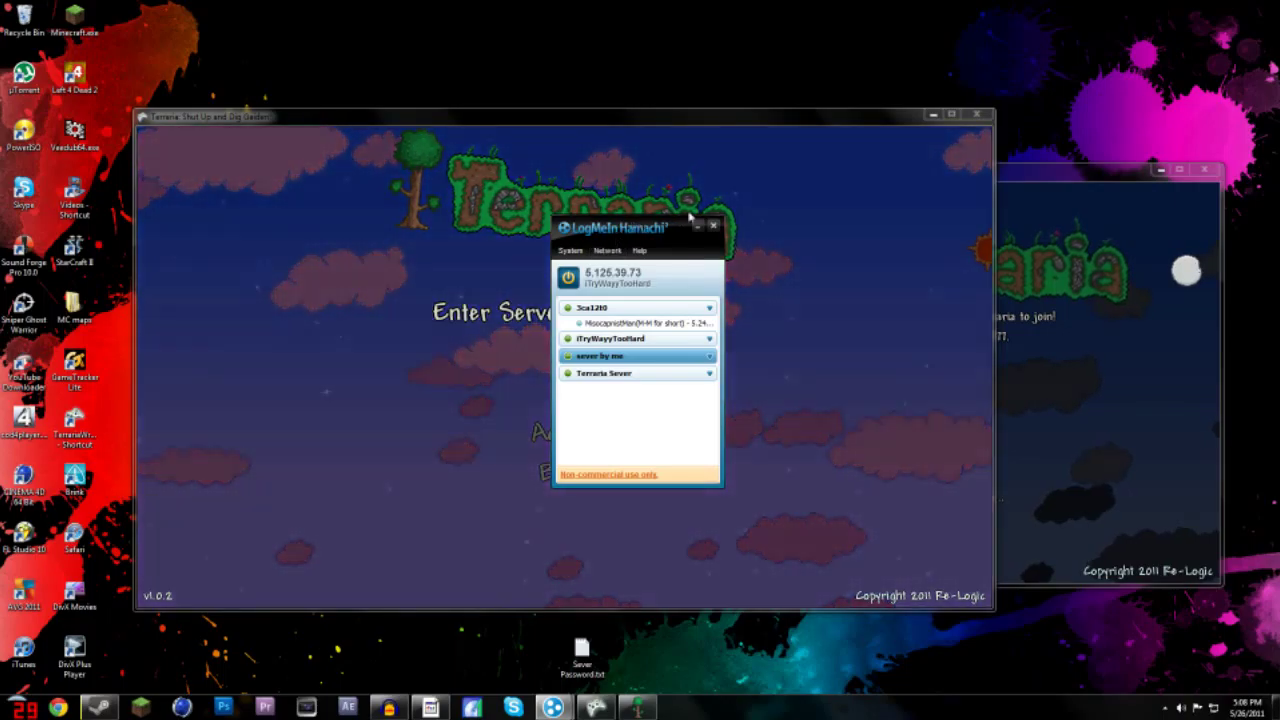
drag(640, 226, 985, 70)
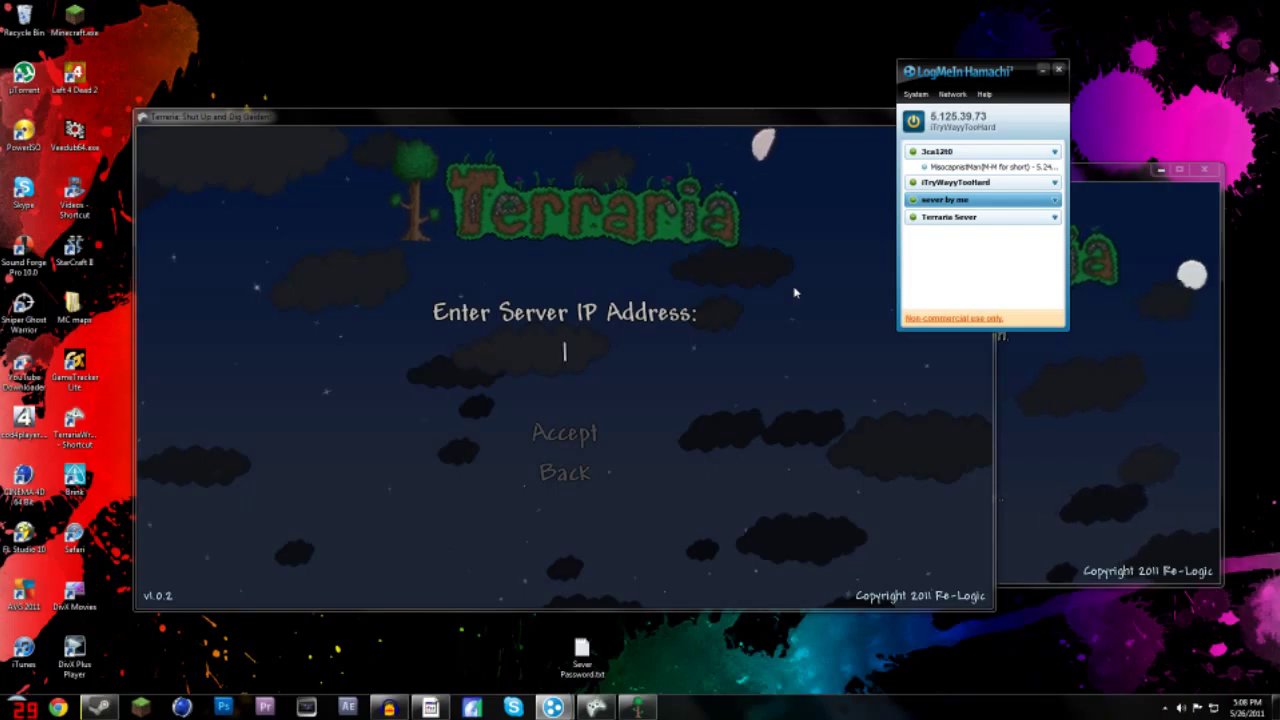
click(760, 122)
drag(760, 117, 691, 167)
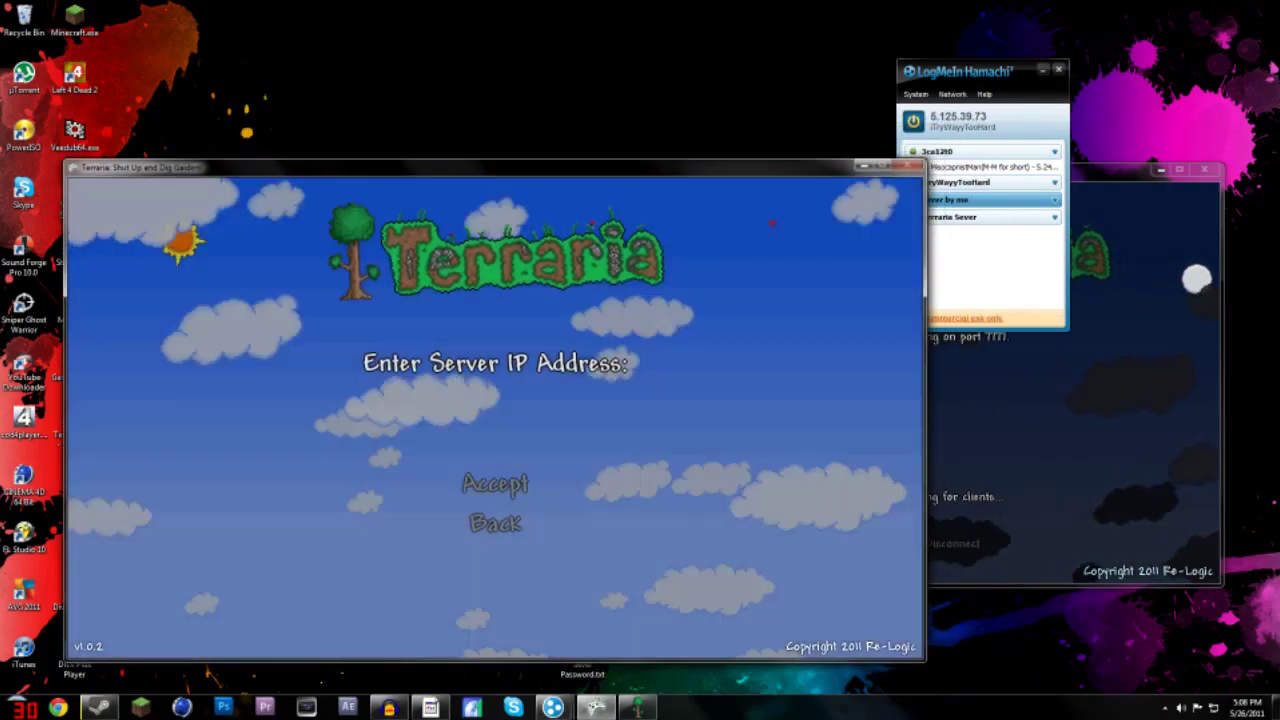
- Connect to server IP 5.125.39.73 and enter the server password
text(5.1)
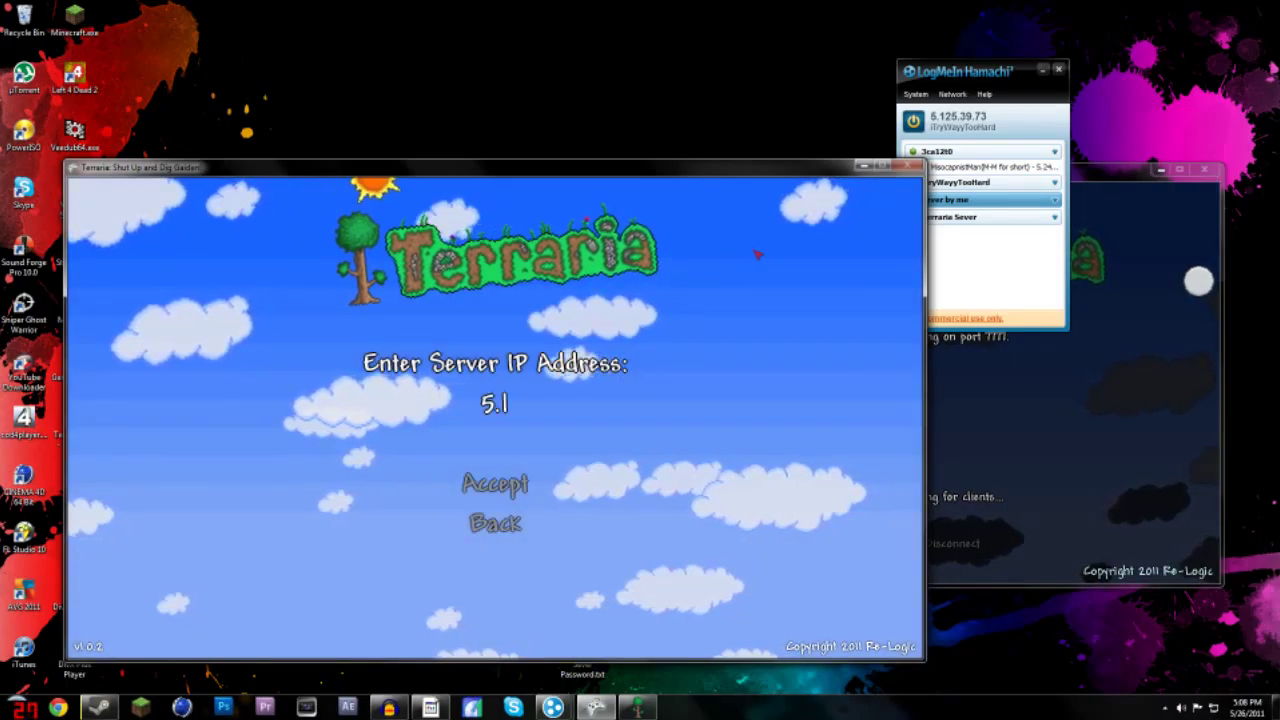
text(25.39.)
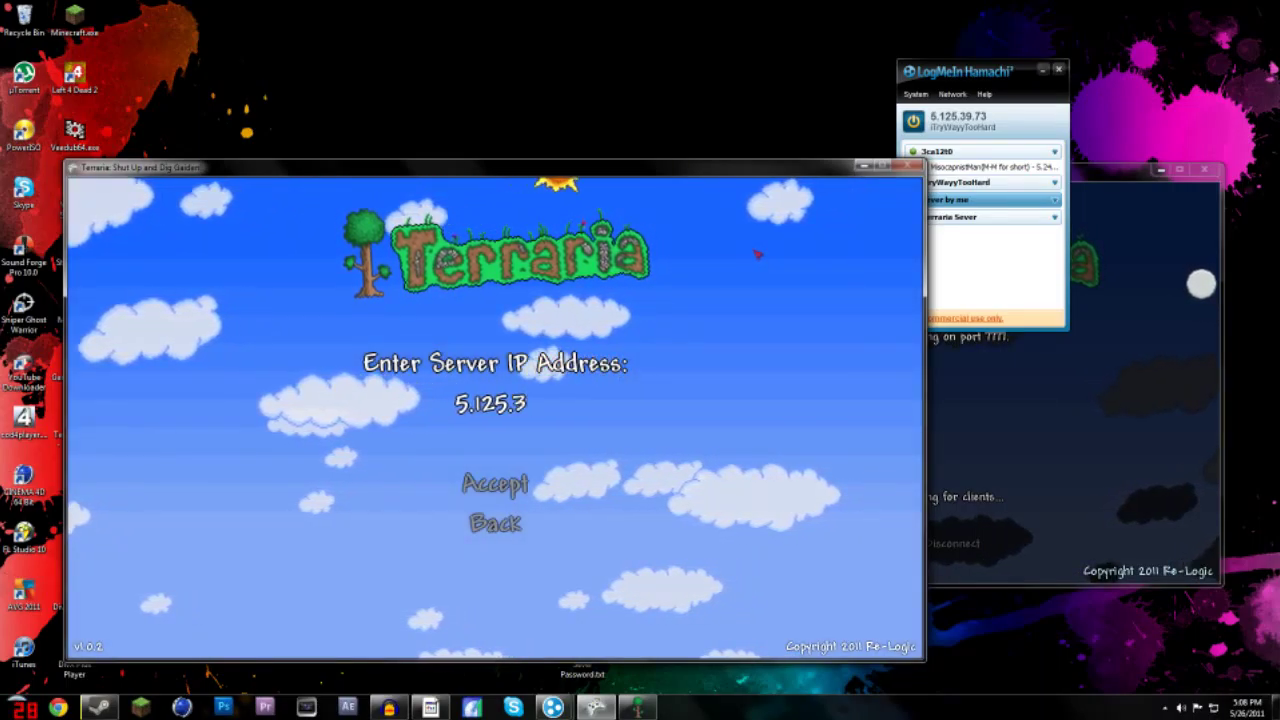
text(73)
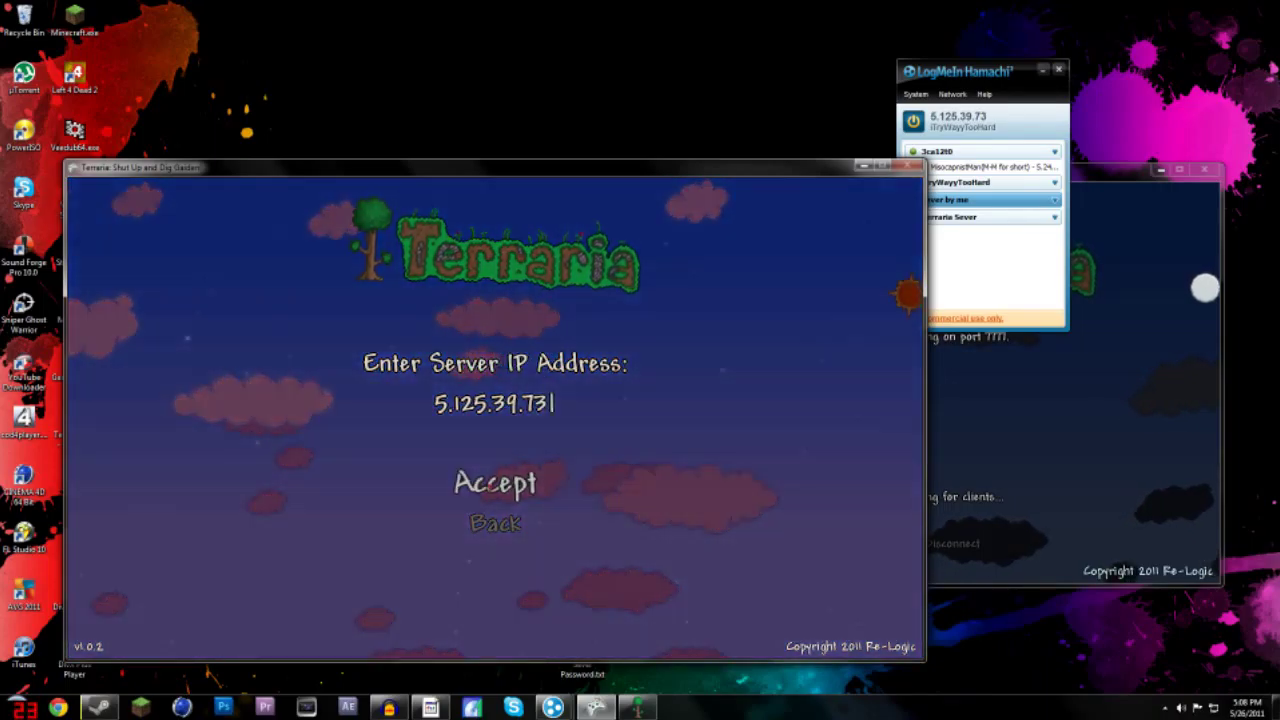
click(495, 483)
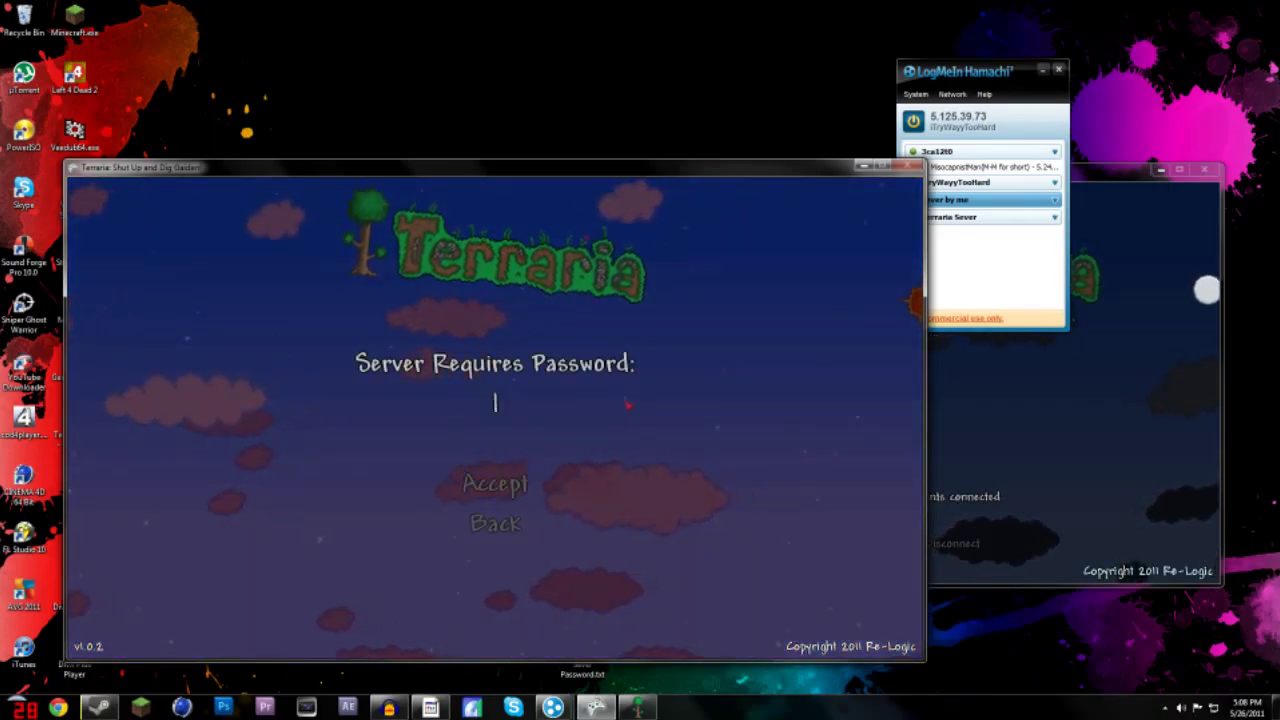
text(123456)
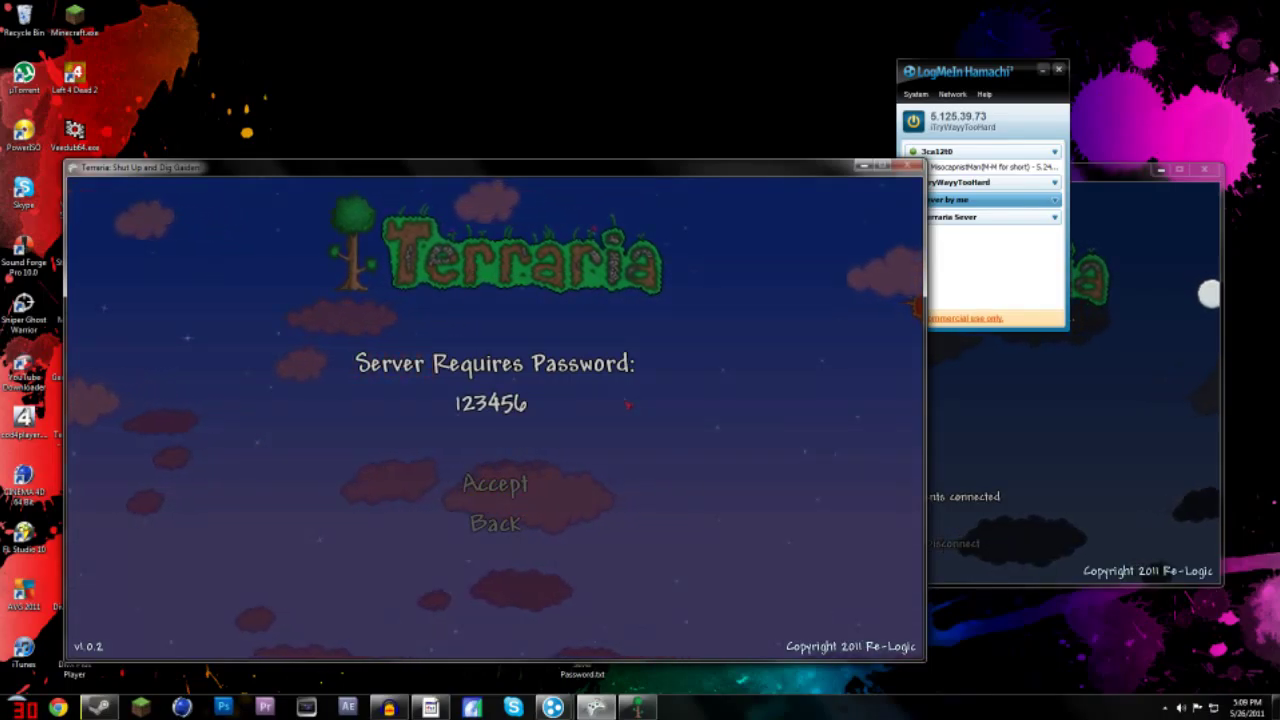
key(Return)
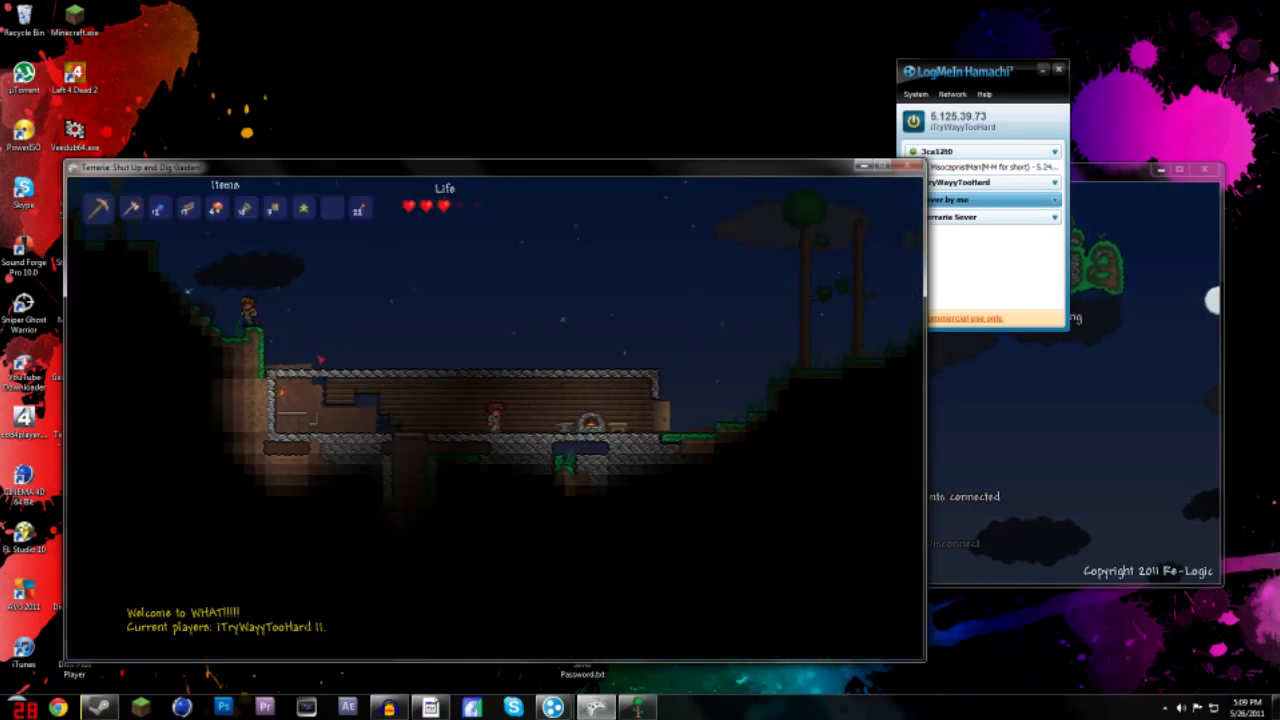
- Walk right up the hill, then back left and jump across the house roof amid zombies
key(d)
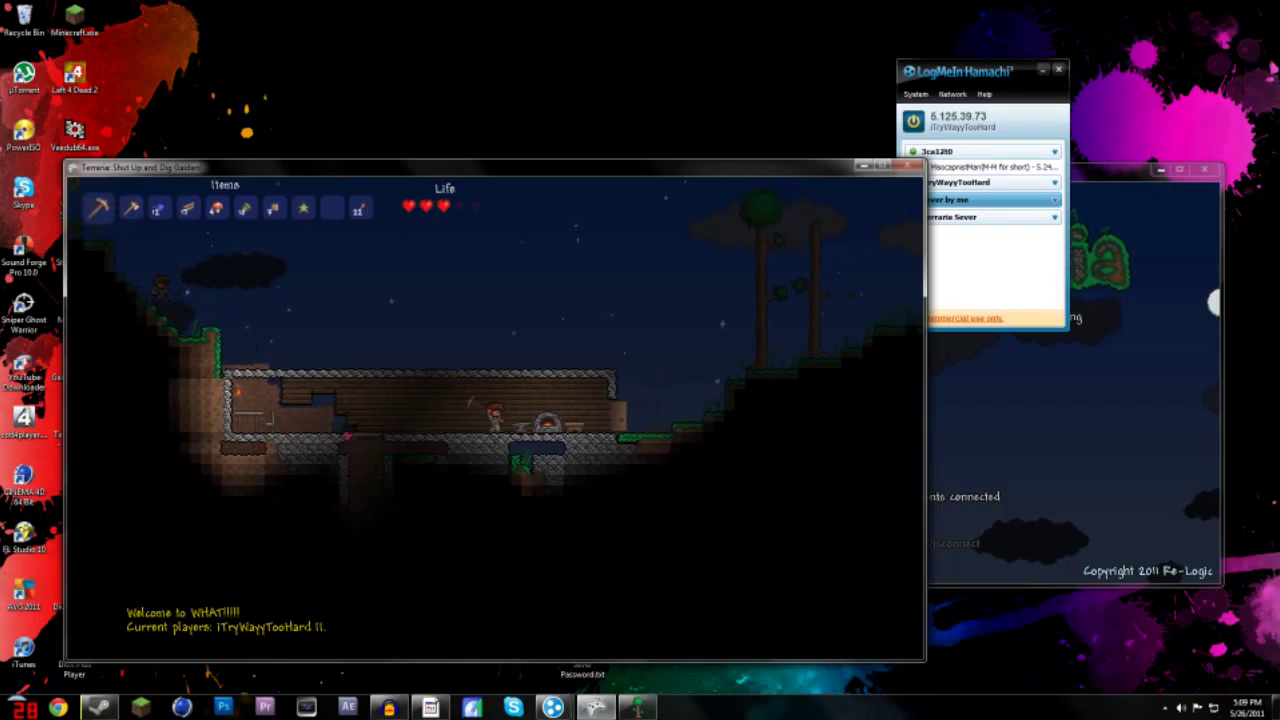
key(d)
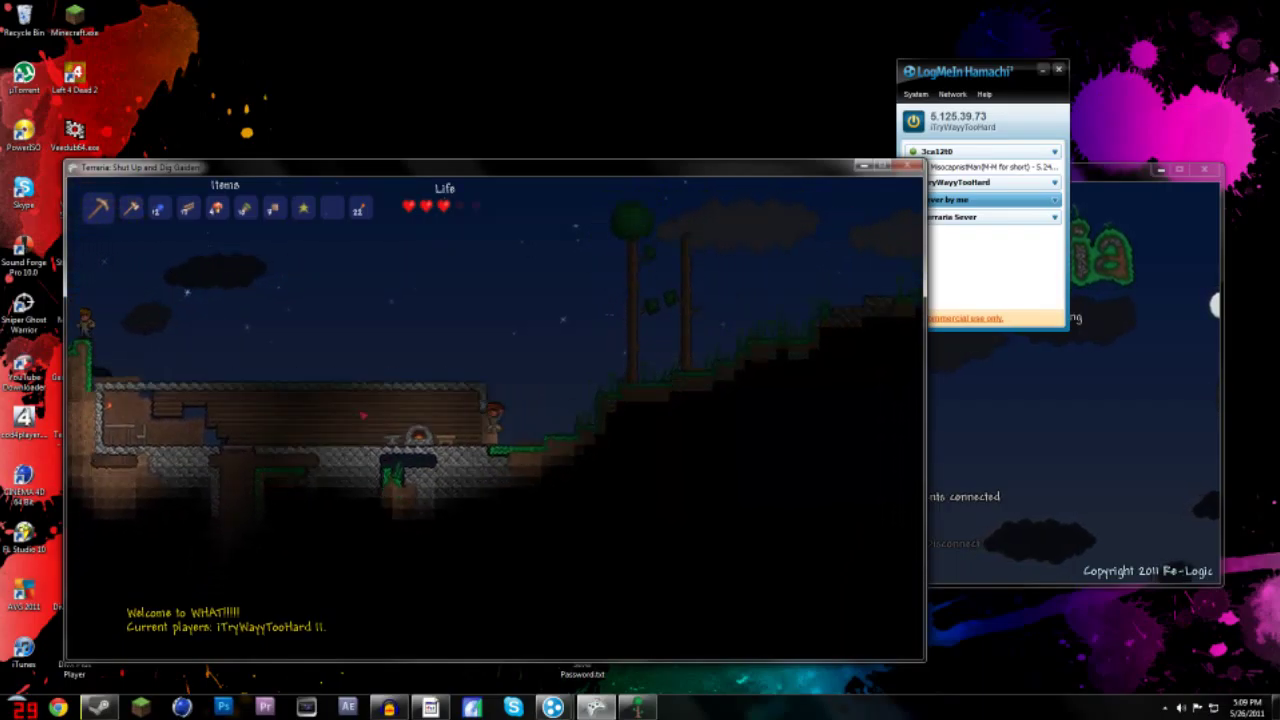
key(d)
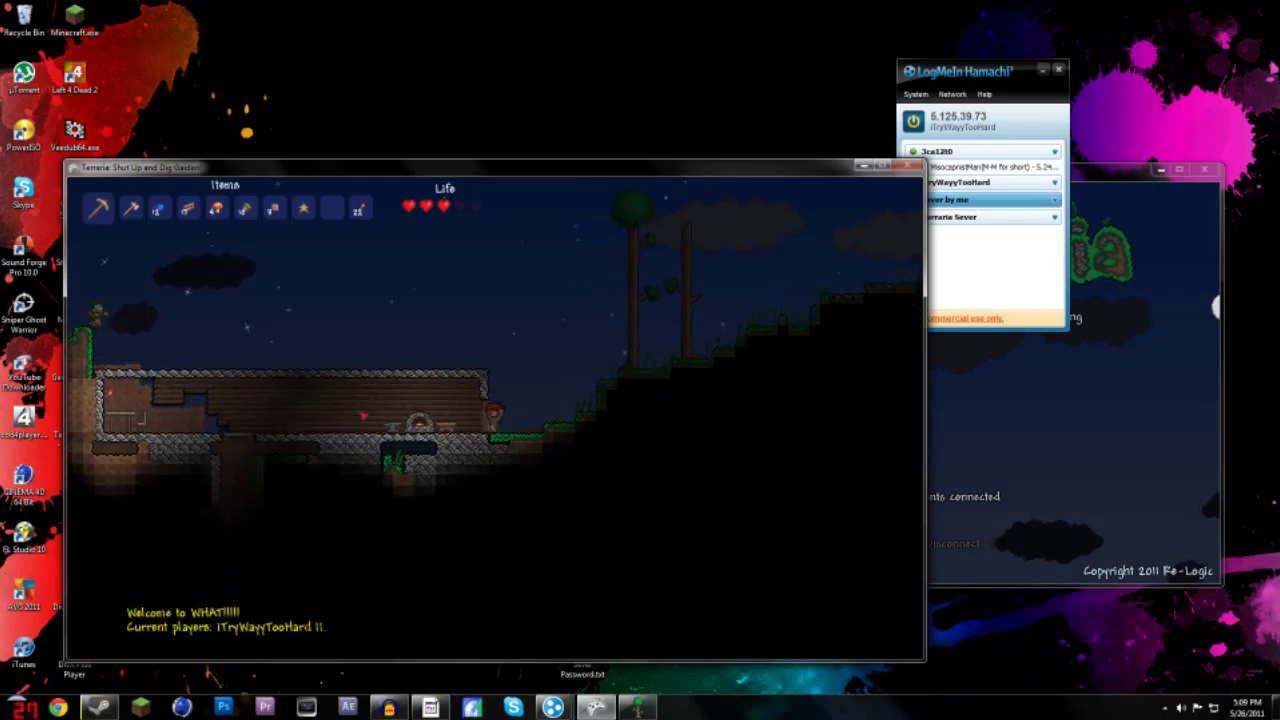
key(a)
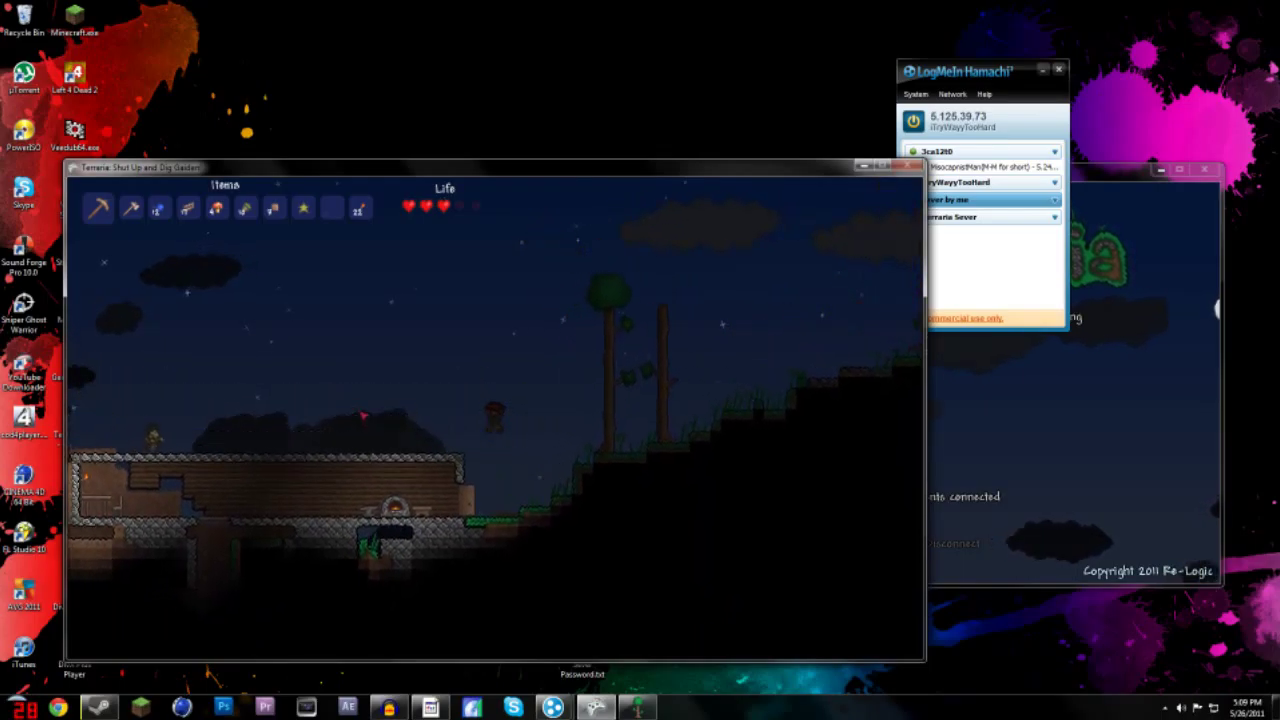
key(a)
key(space)
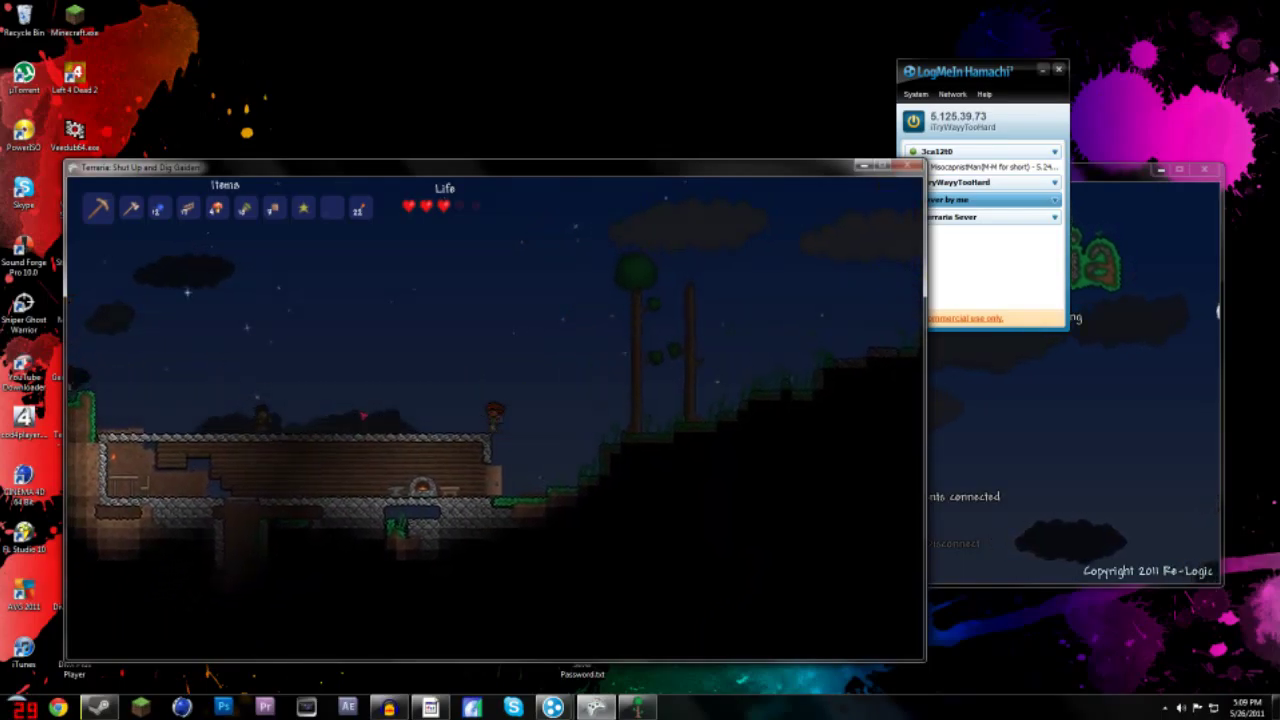
key(a)
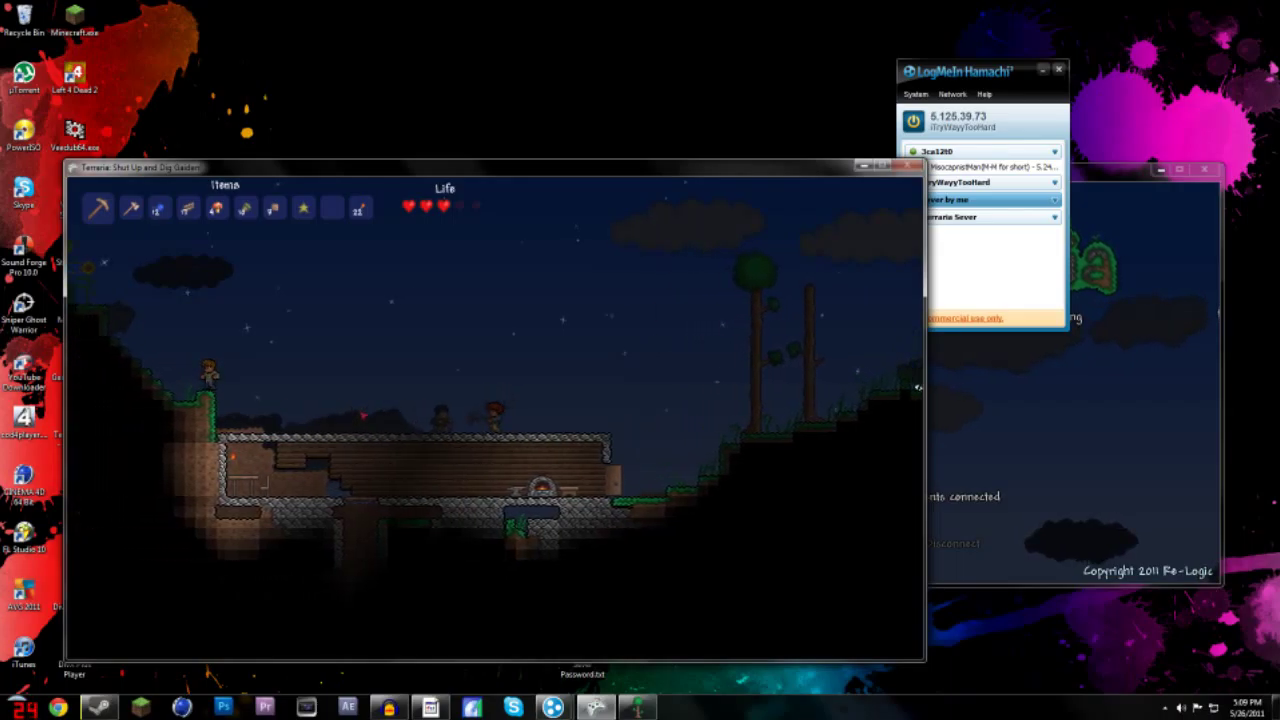
key(a)
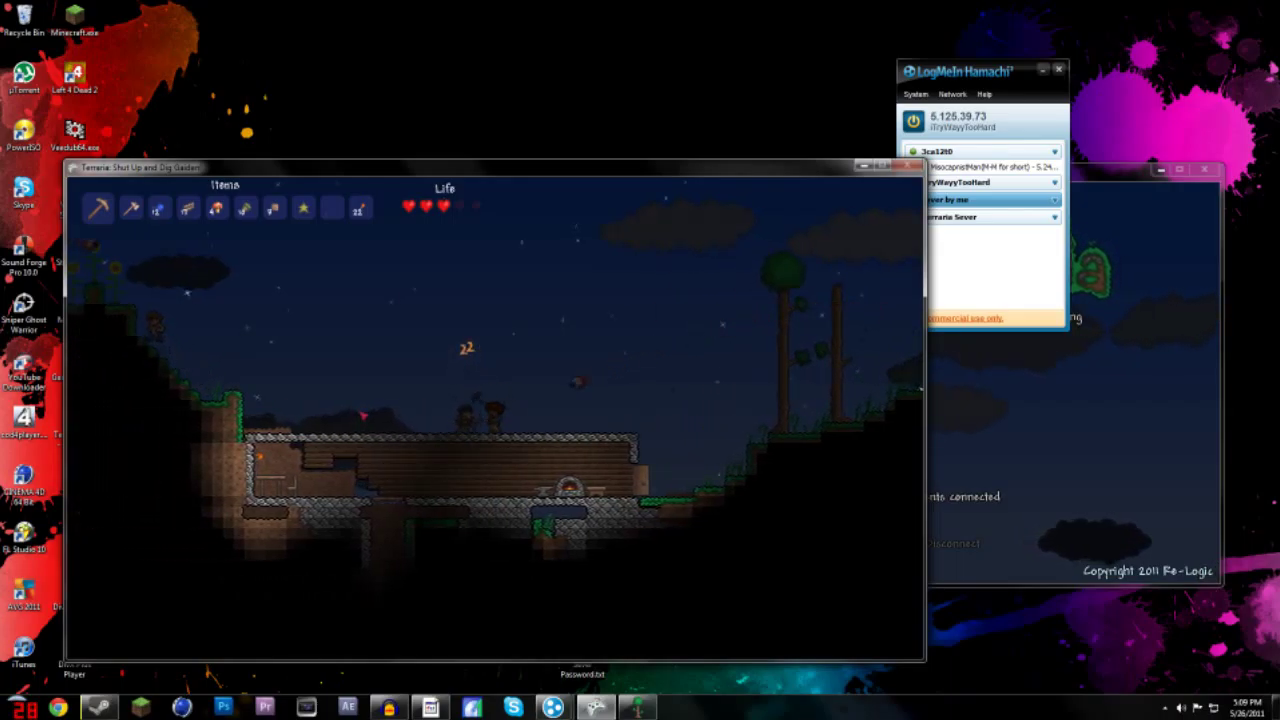
key(a)
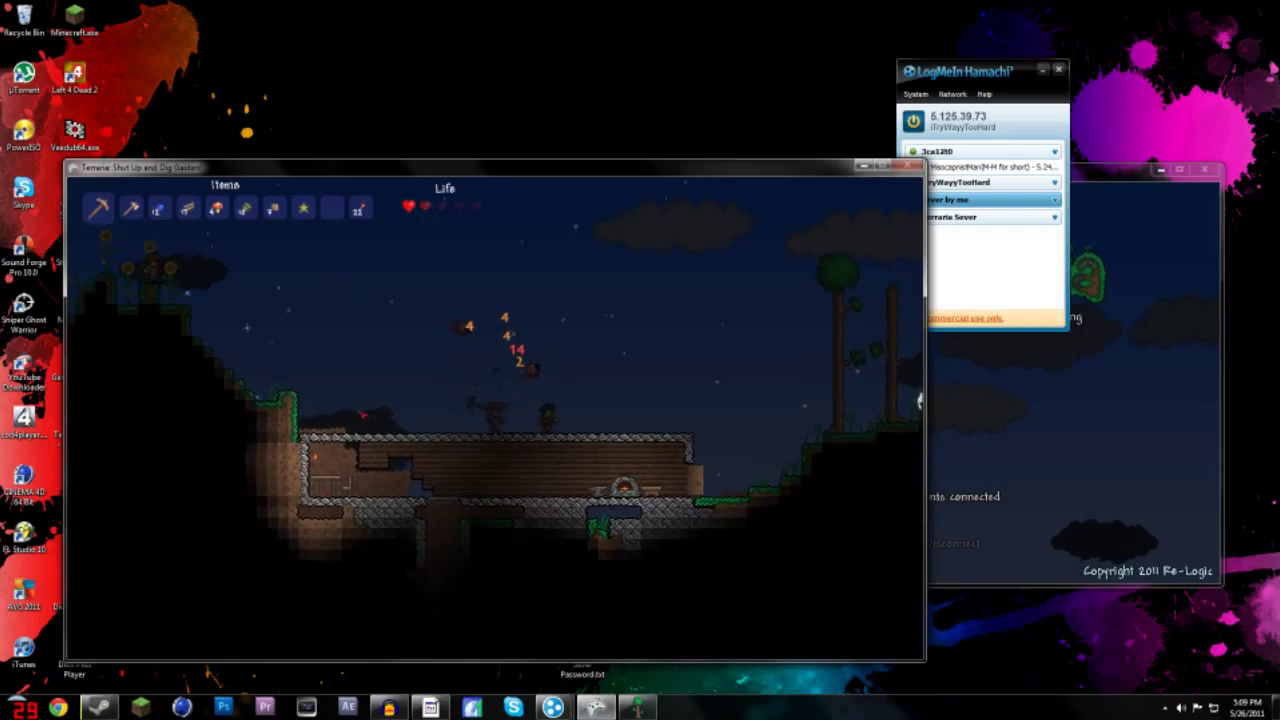
- Dodge the zombie at the door, step out onto the hill, and return inside the house
key(d)
key(a)
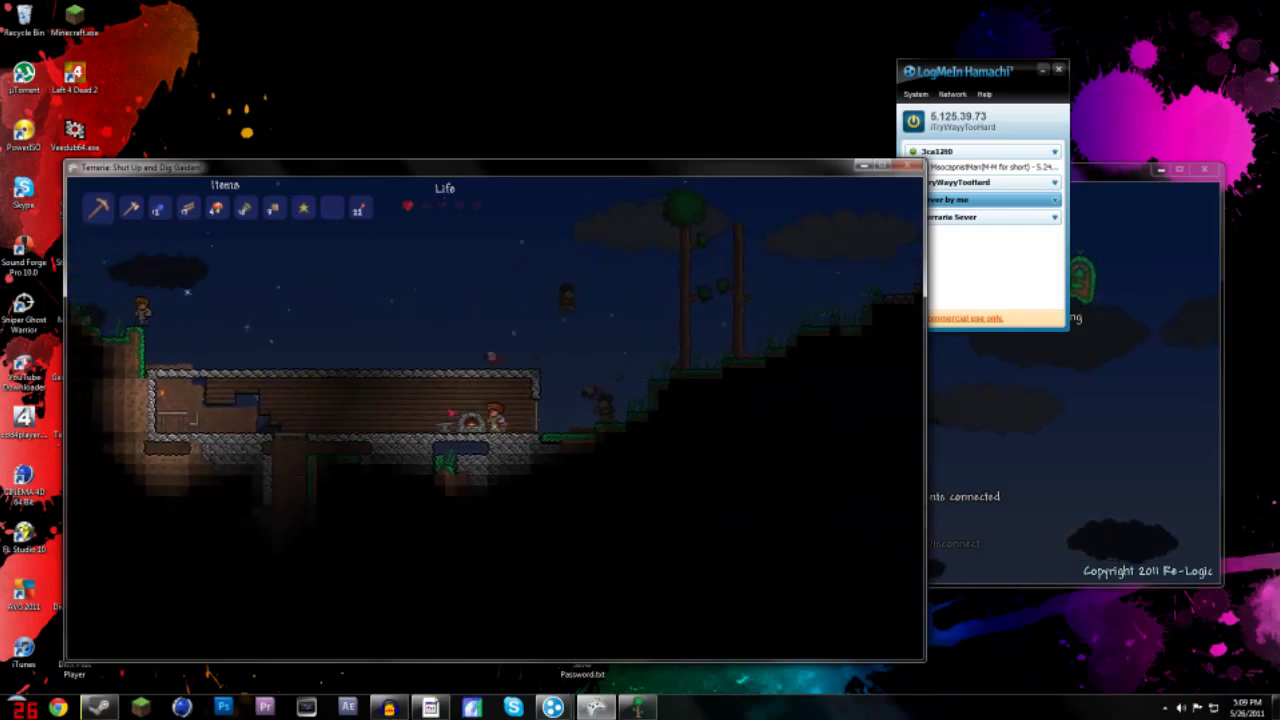
key(d)
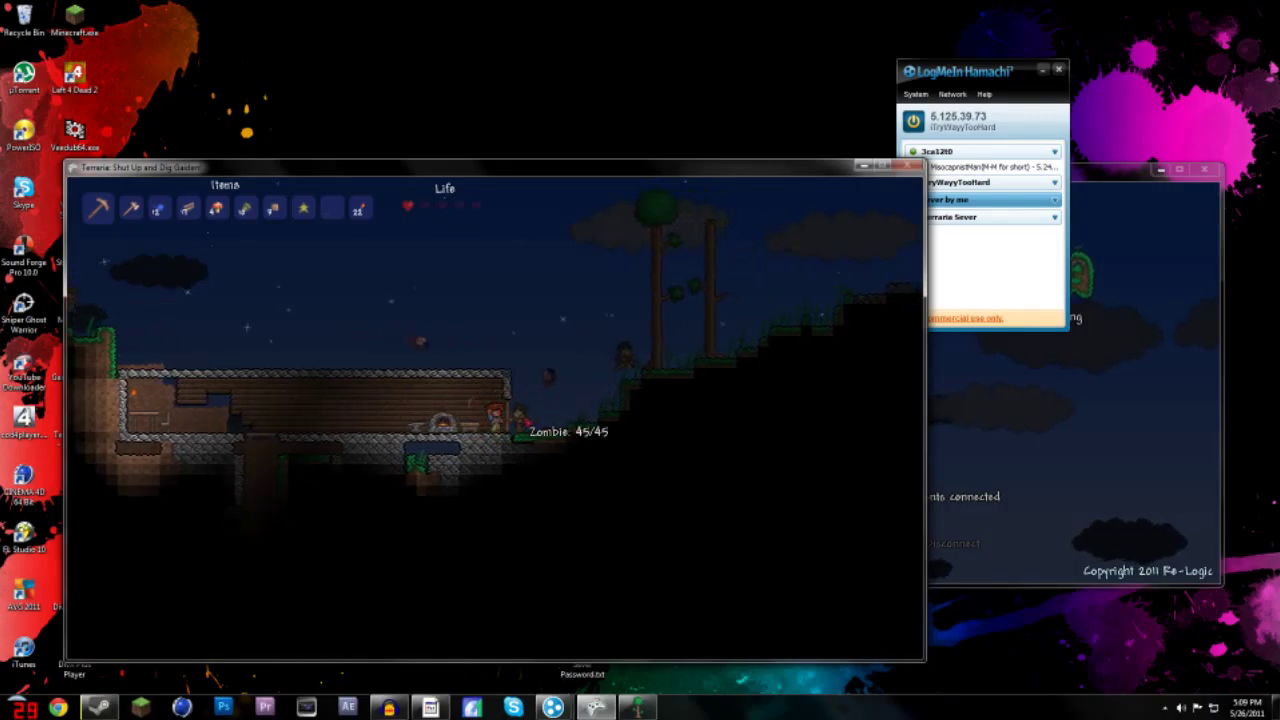
key(a)
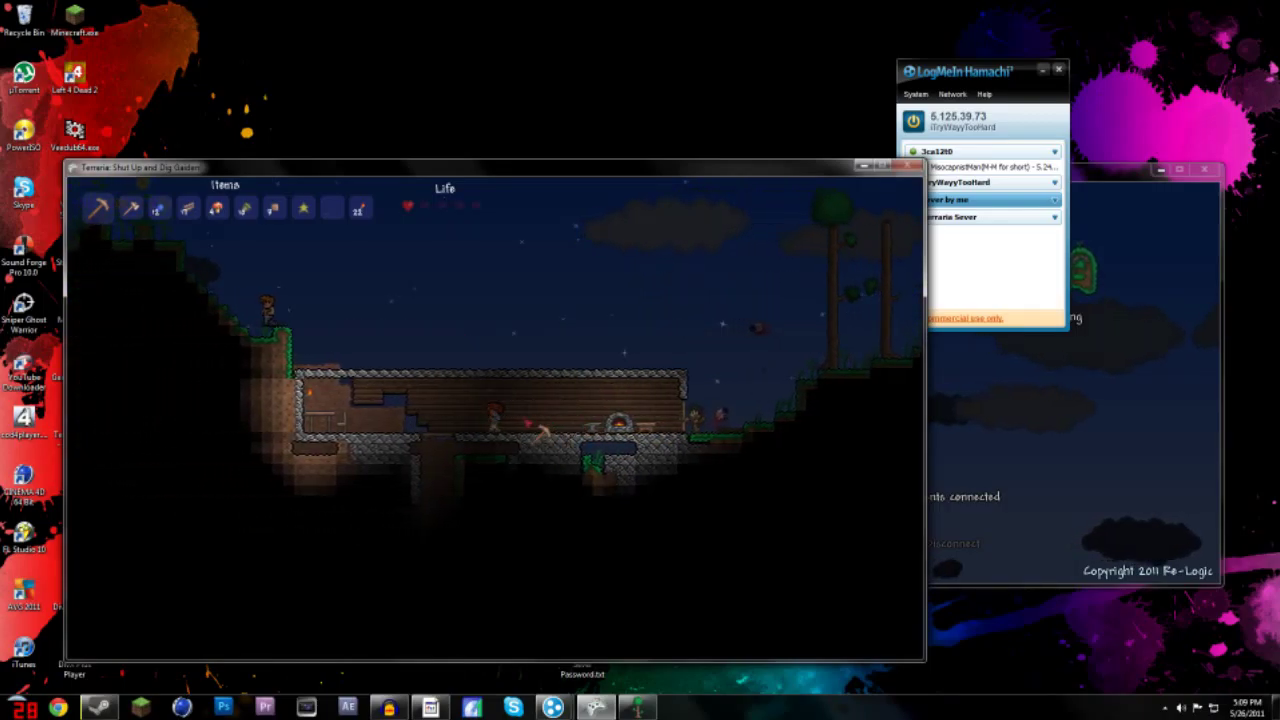
key(a)
key(d)
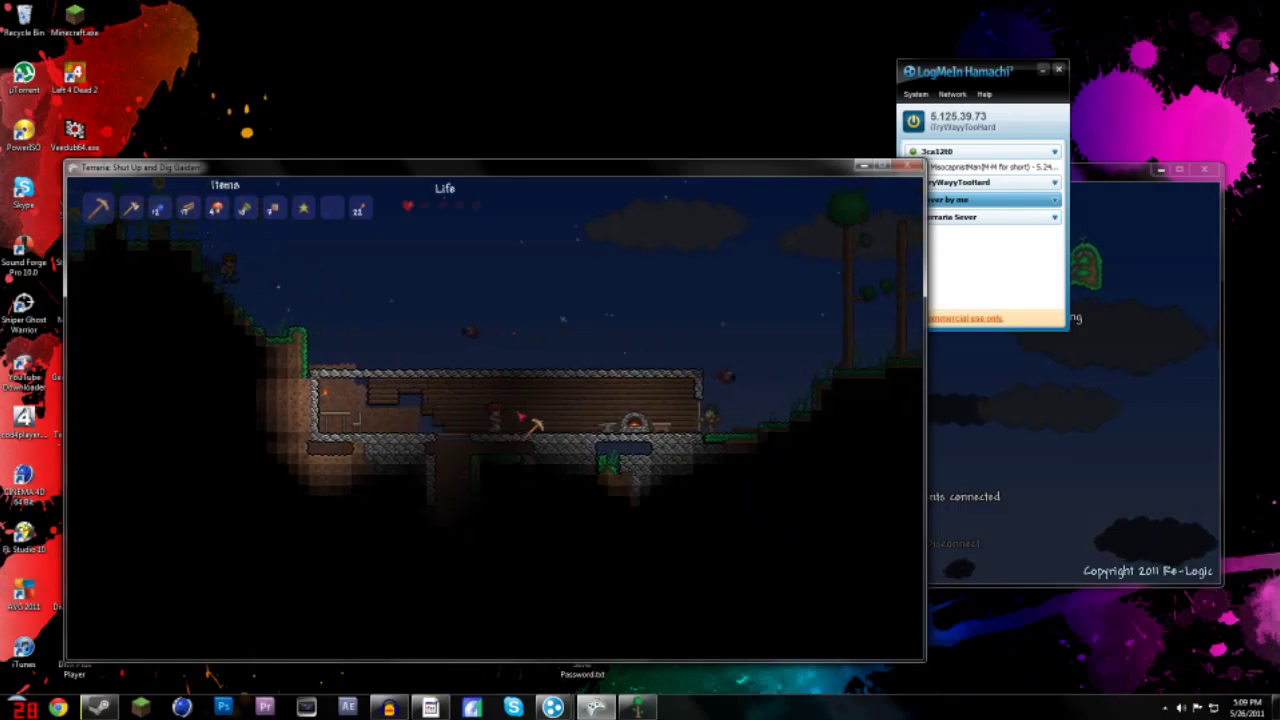
key(d)
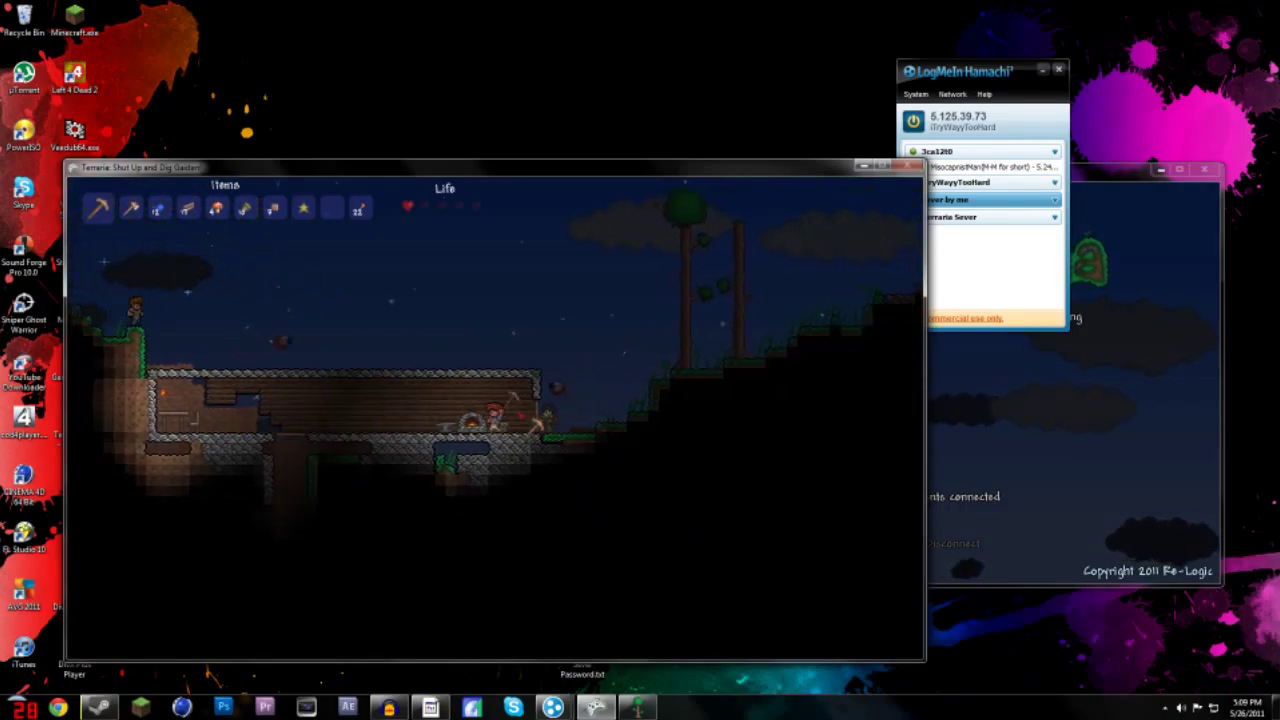
key(a)
key(d)
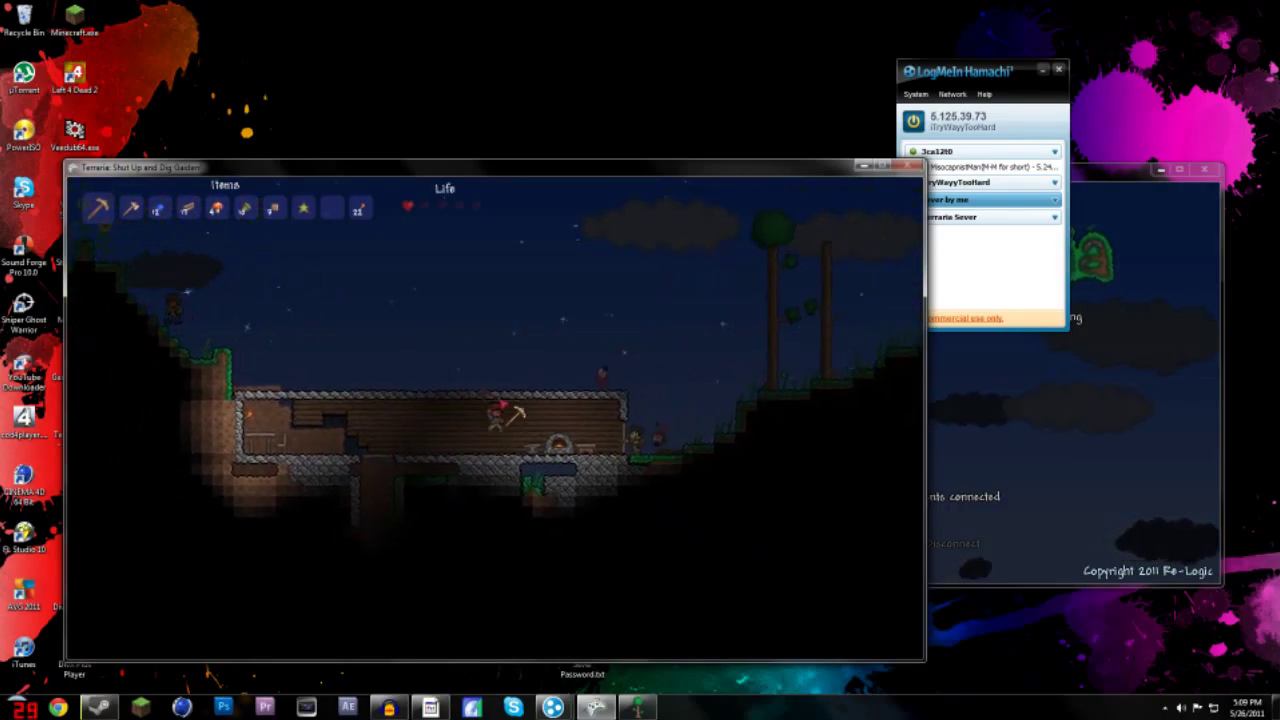
key(d)
key(a)
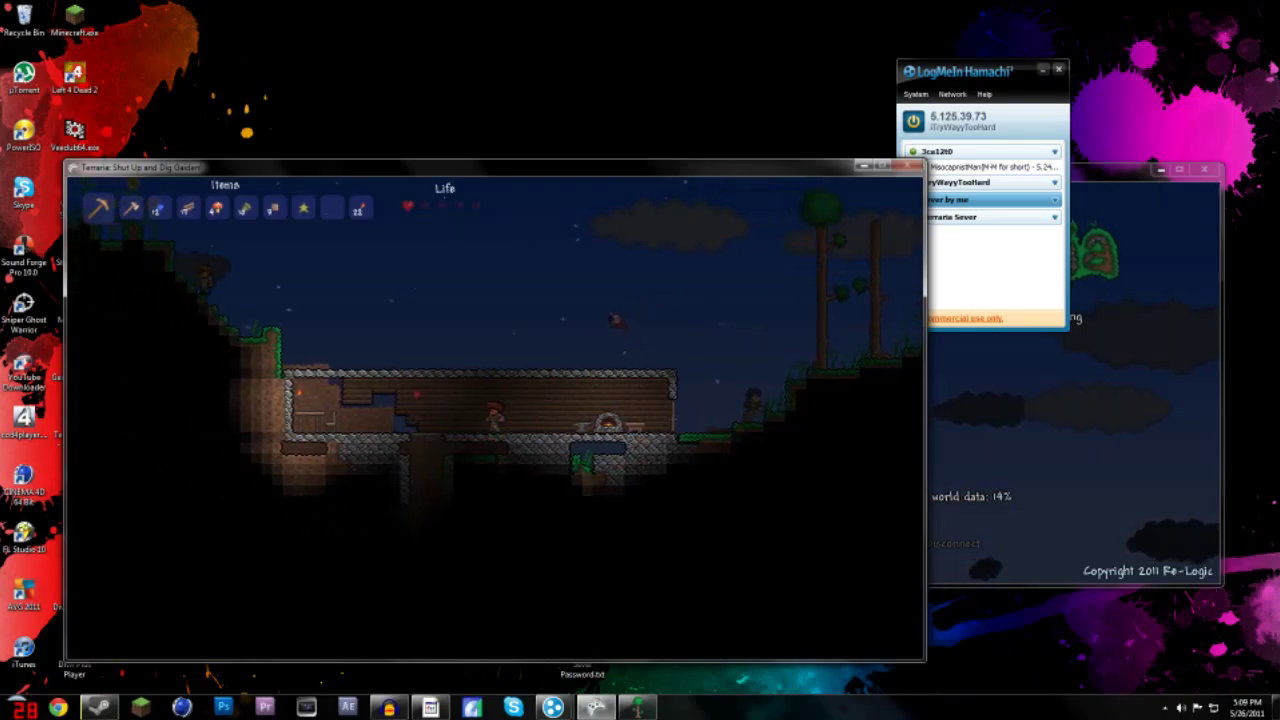
- Equip the torches, check the server window's world save, then return to the game
click(357, 207)
key(a)
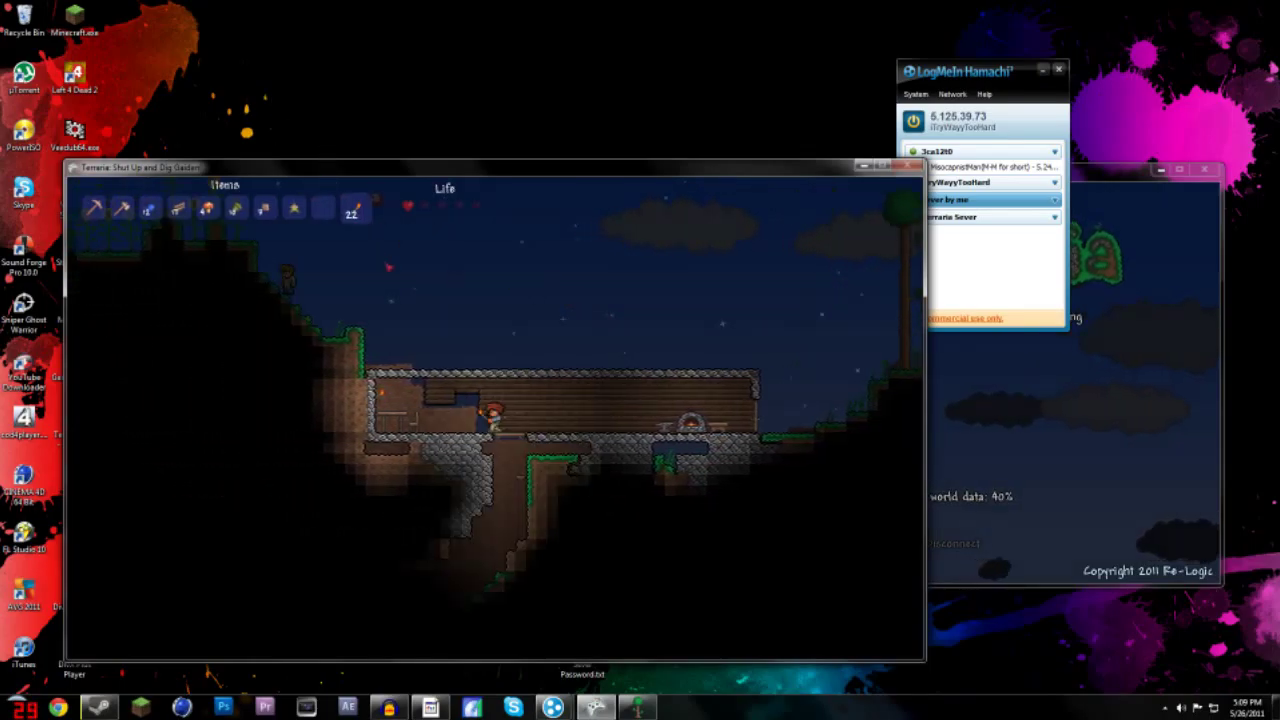
key(d)
click(1049, 449)
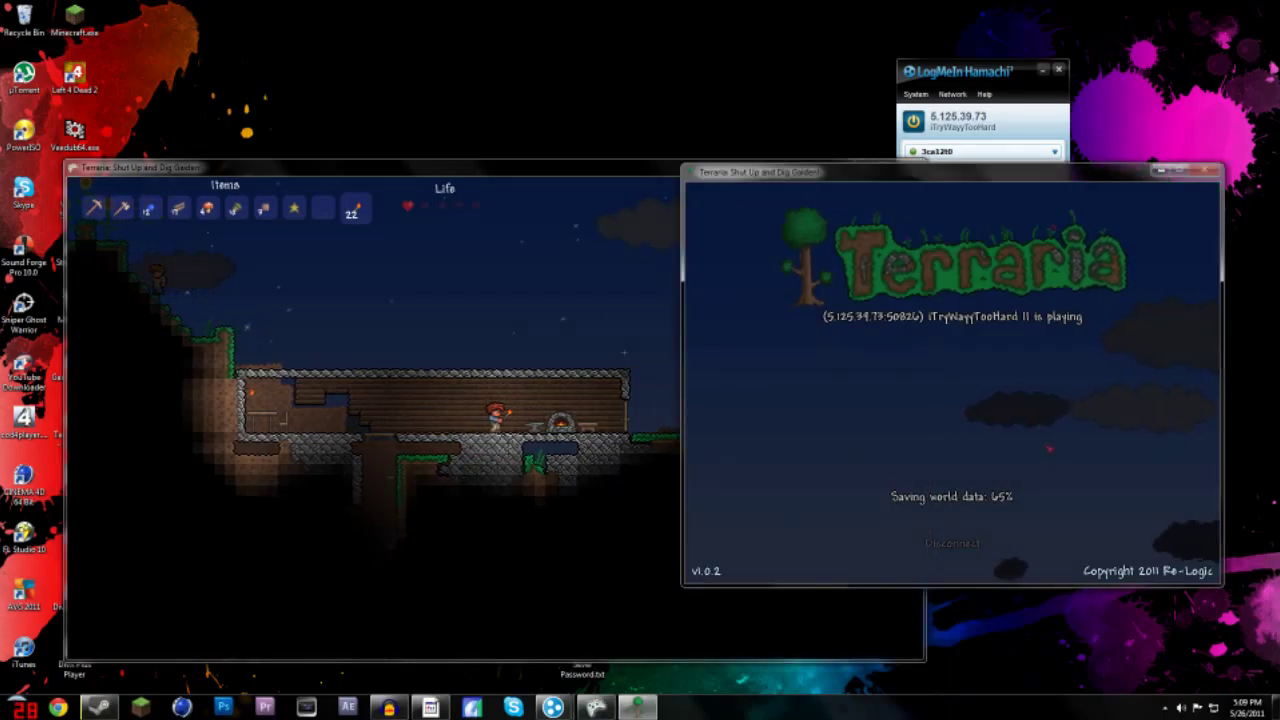
click(479, 244)
- Walk the character left and right back and forth through the house
key(a)
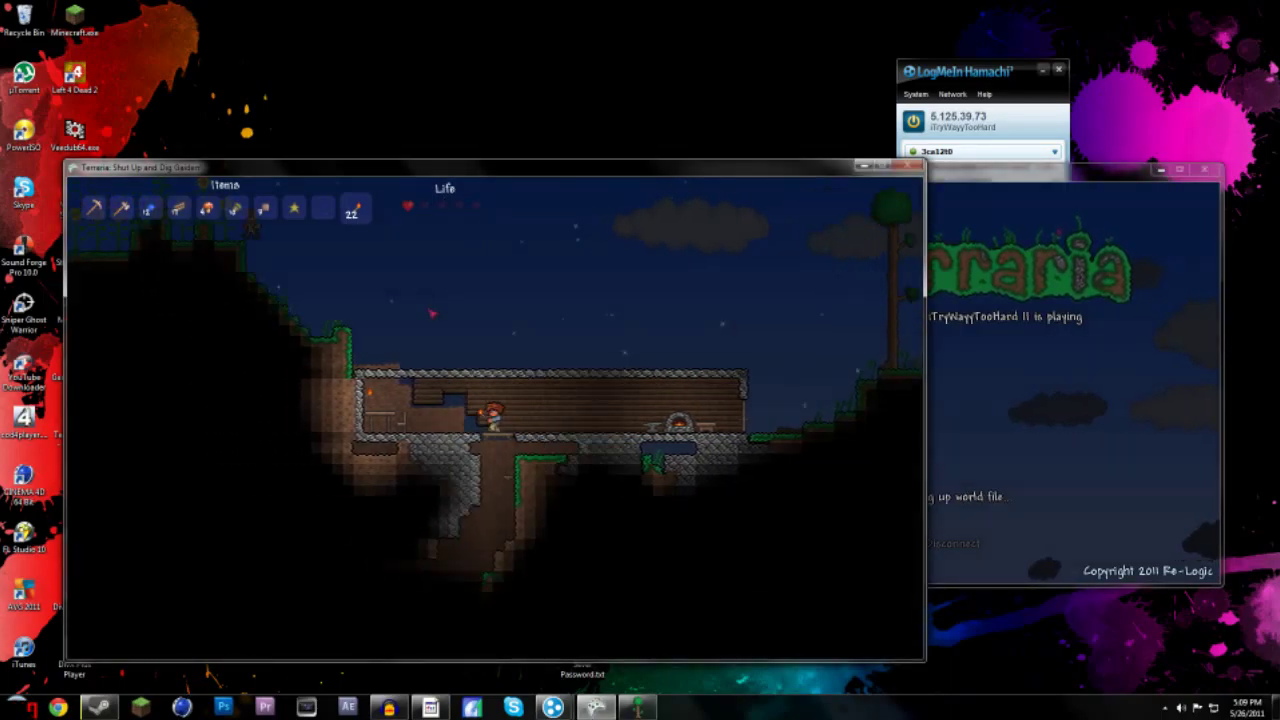
key(d)
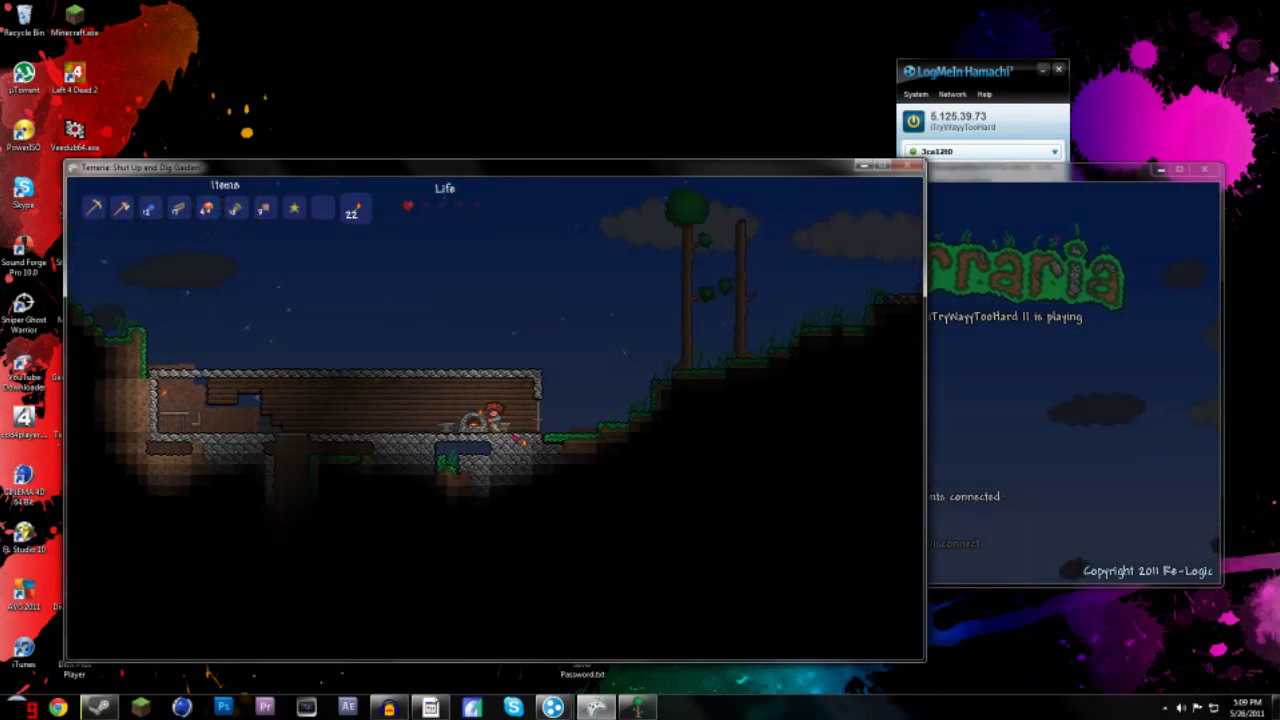
key(a)
key(a)
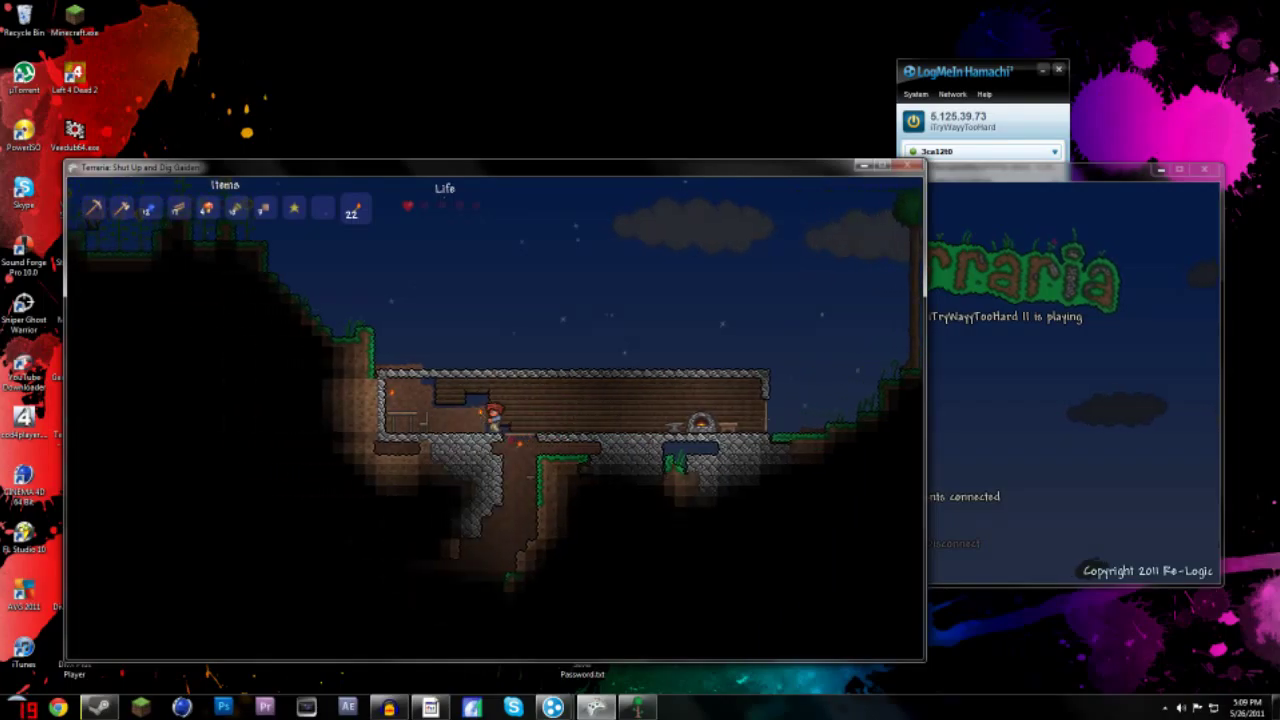
scroll(242, 288, down, 4)
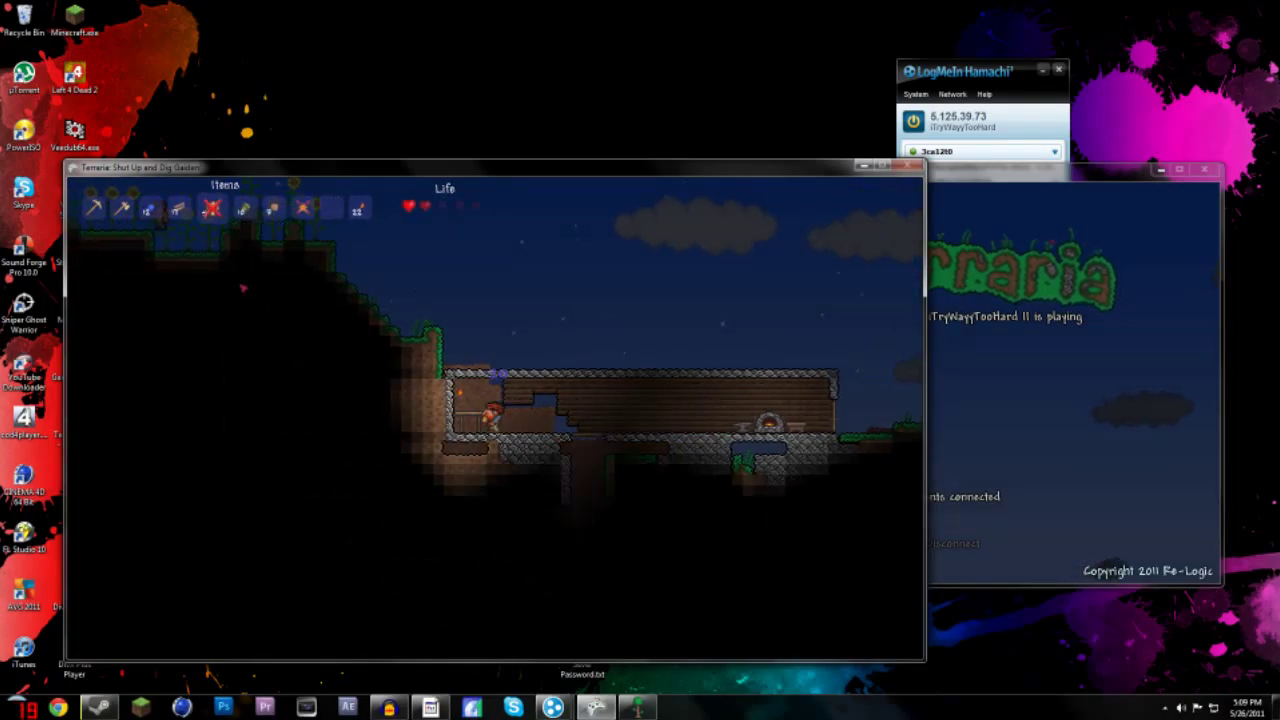
key(d)
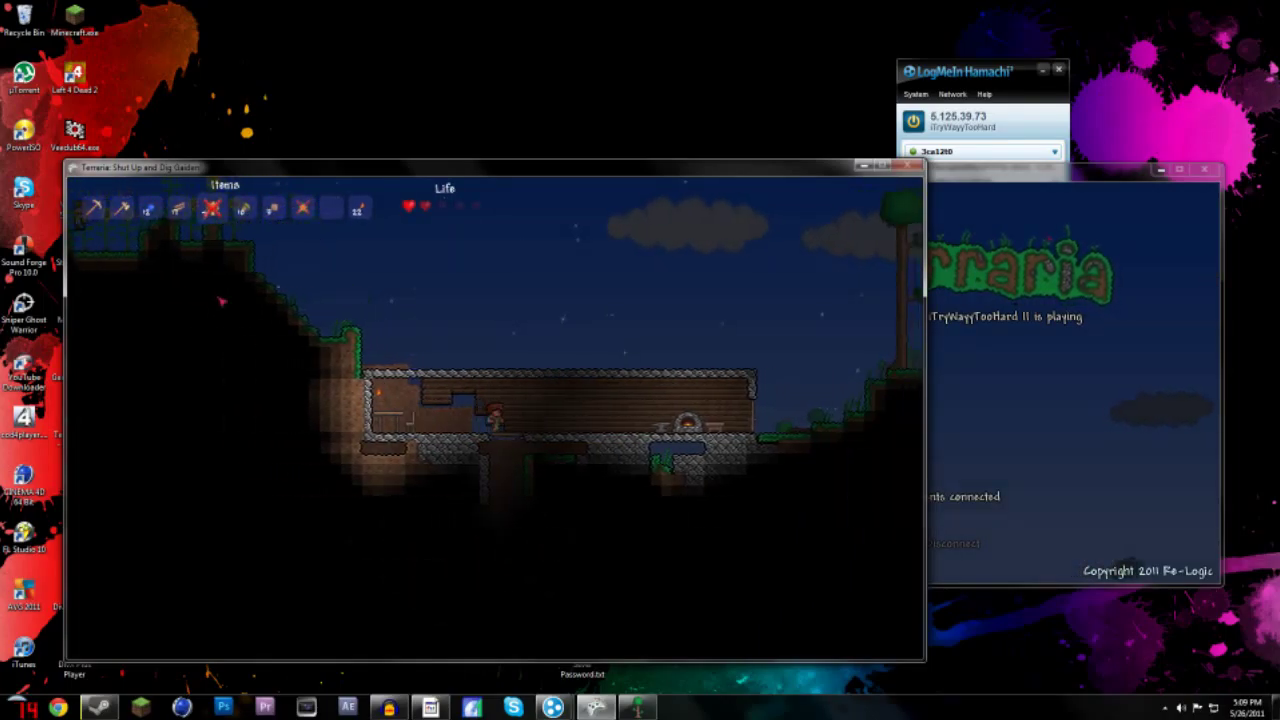
key(d)
key(a)
key(a)
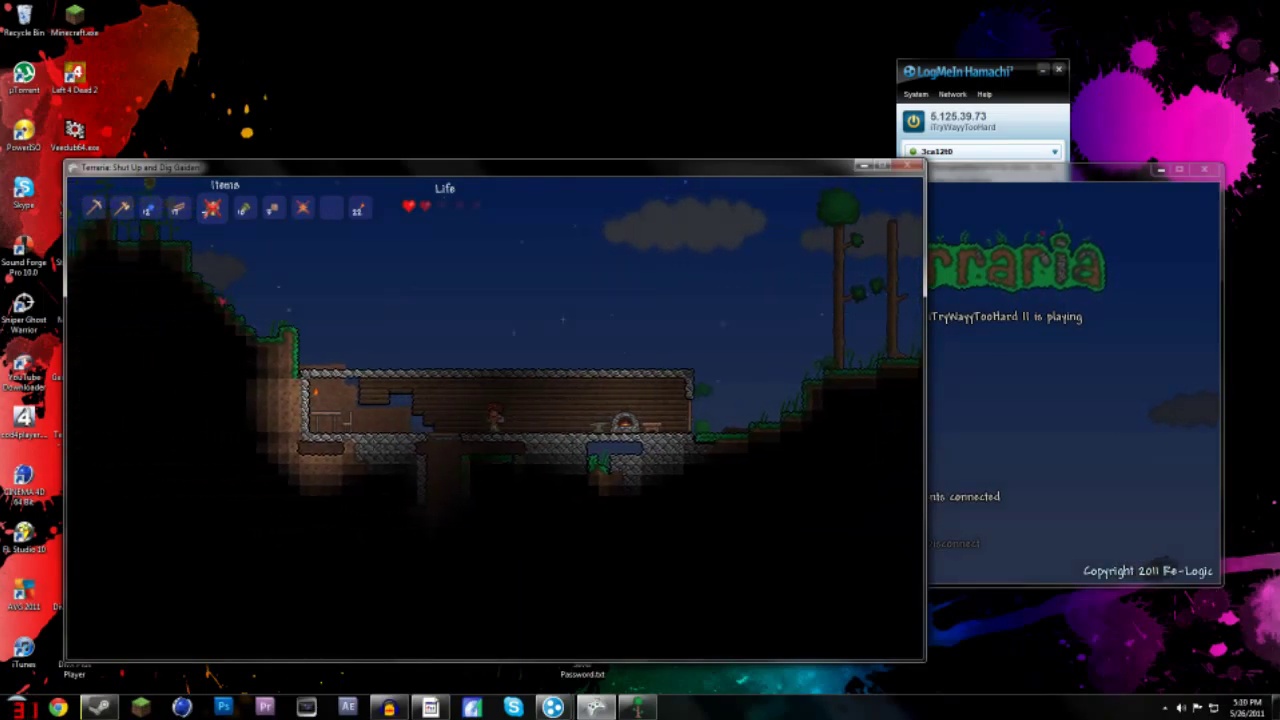
key(d)
key(d)
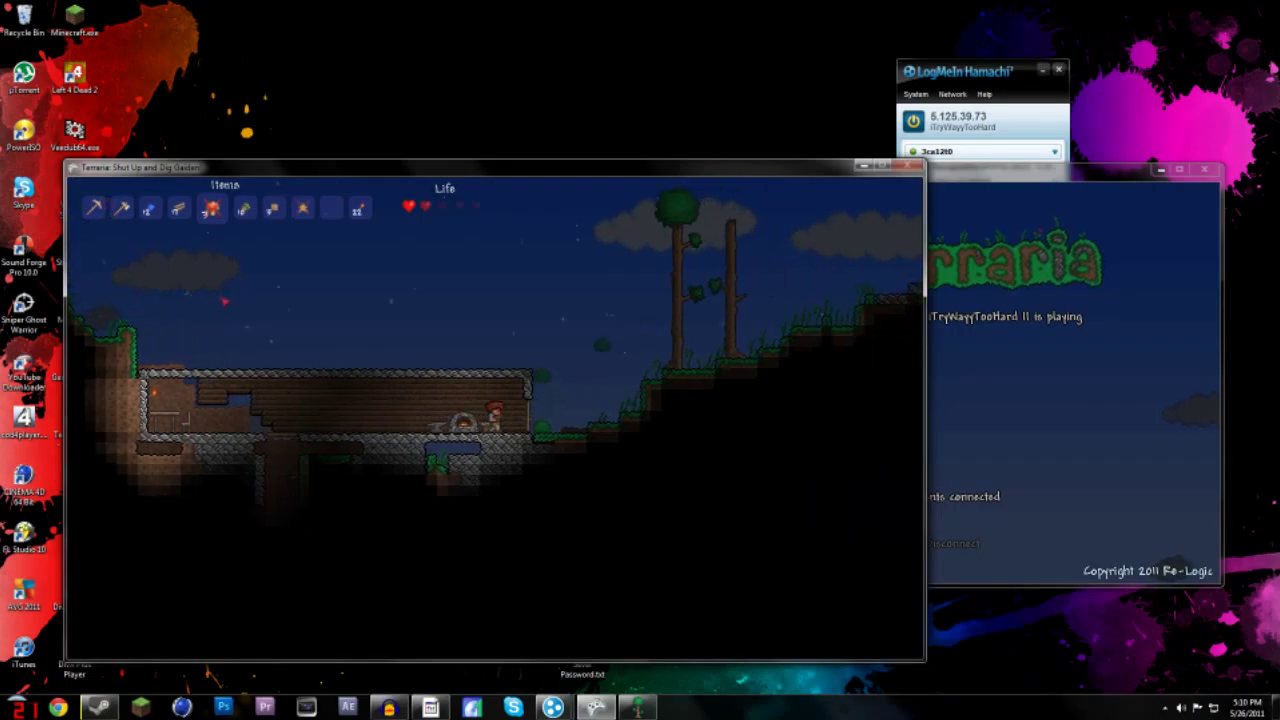